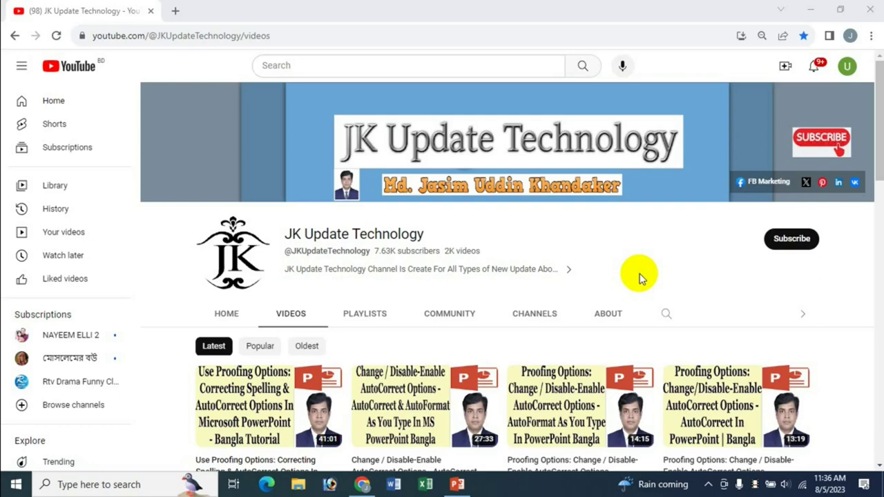
Step: Switch from the YouTube channel in Chrome to the open five-slide PowerPoint presentation
left_click(457, 485)
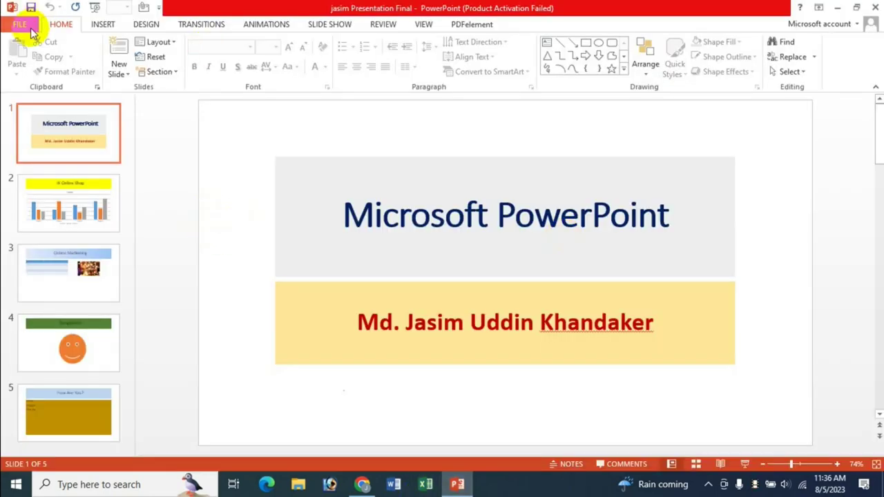
Step: Open PowerPoint Options and look at the Save, General and Proofing pages
left_click(27, 32)
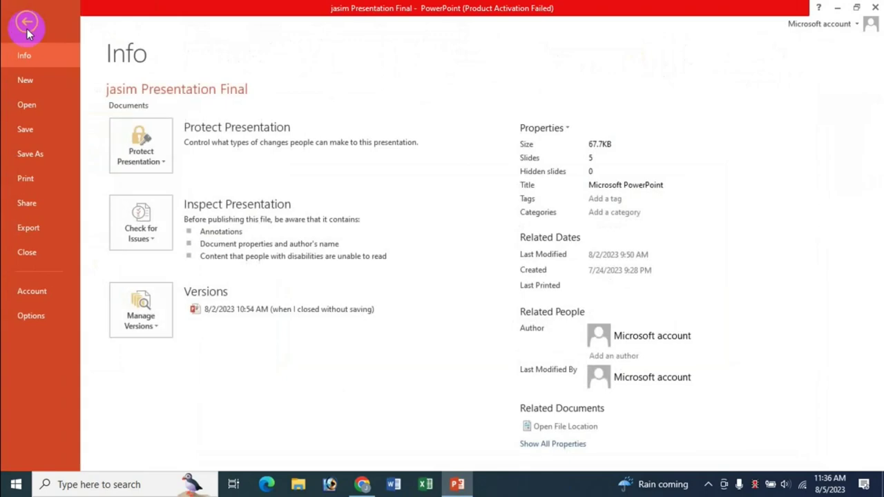
left_click(15, 319)
left_click(185, 69)
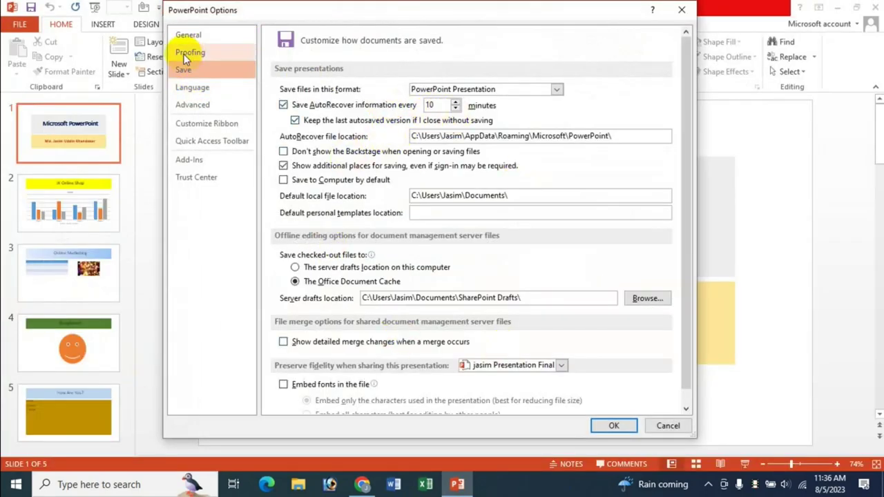
left_click(207, 38)
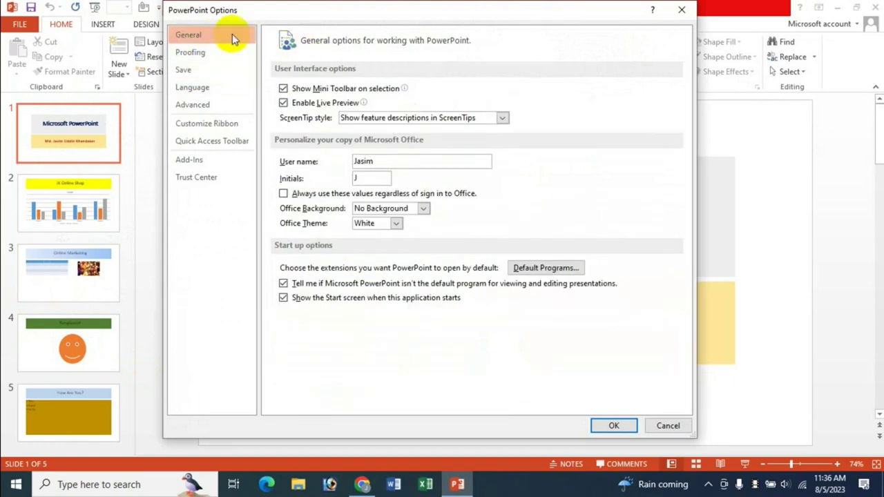
left_click(191, 53)
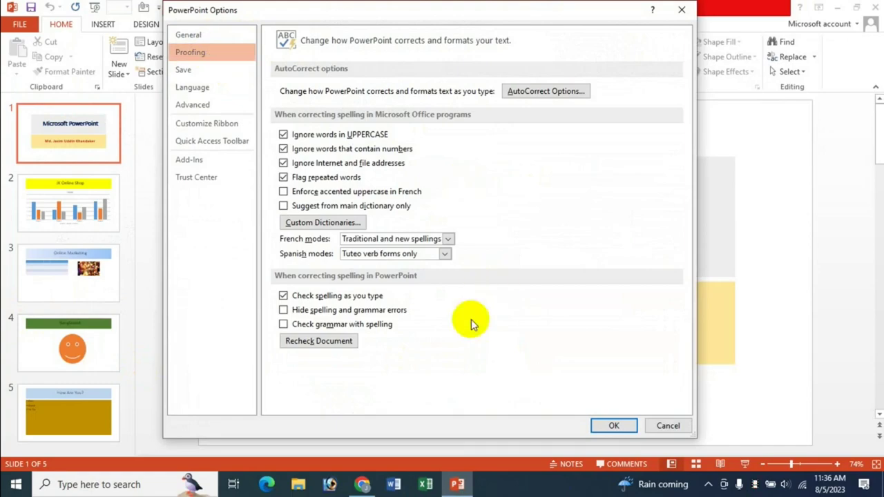
Step: Glance at the YouTube channel in Chrome, then return to PowerPoint Options
left_click(362, 484)
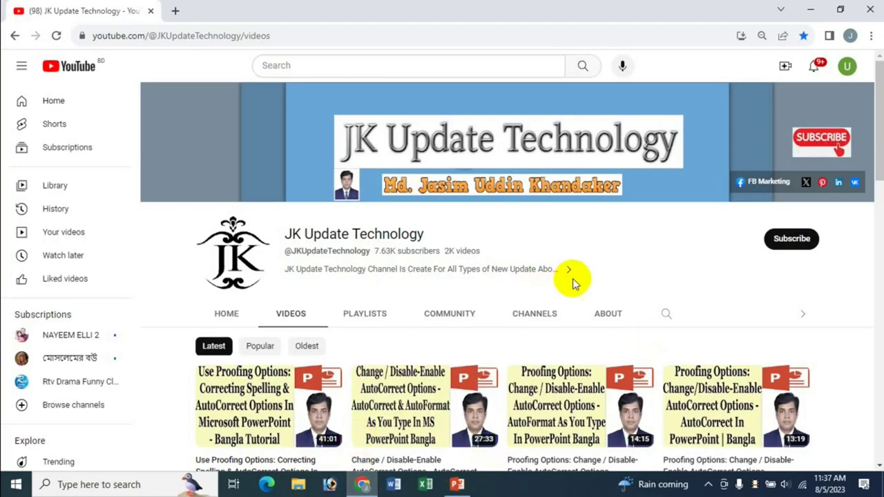
scroll(577, 290, "down", 2)
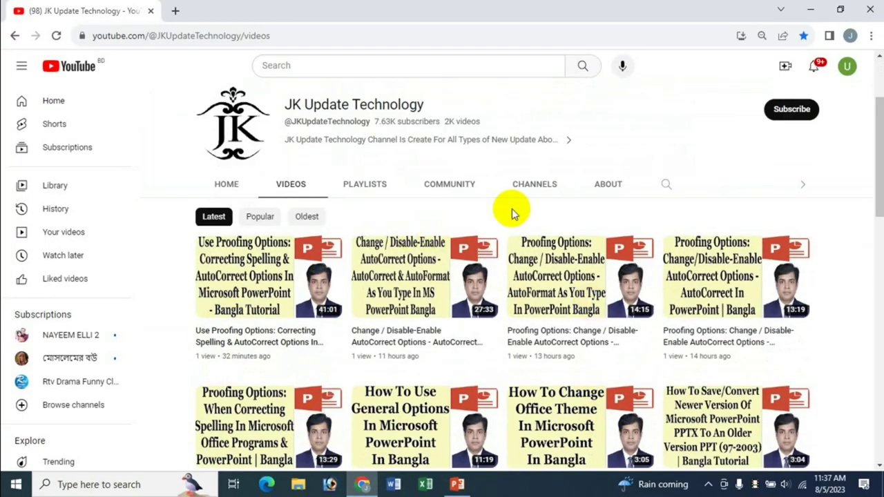
scroll(514, 211, "up", 2)
left_click(456, 484)
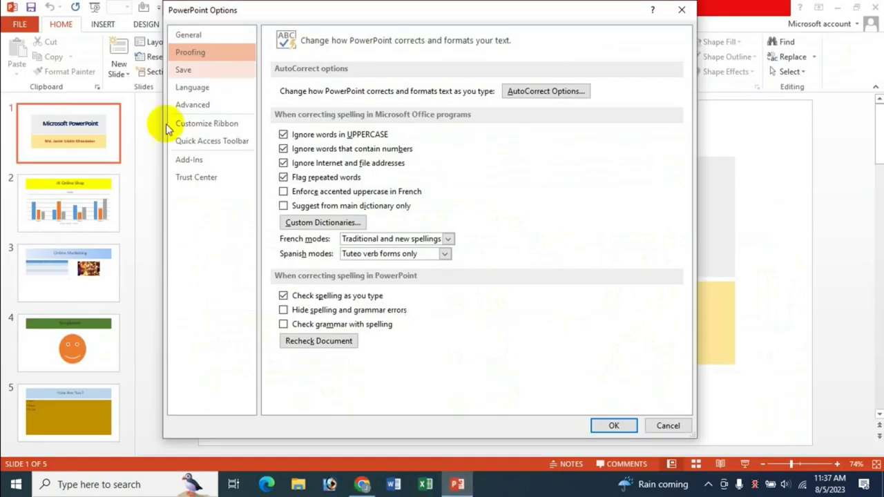
Step: Set 'Save files in this format' to PowerPoint Presentation 97-2003 and confirm the options
left_click(197, 71)
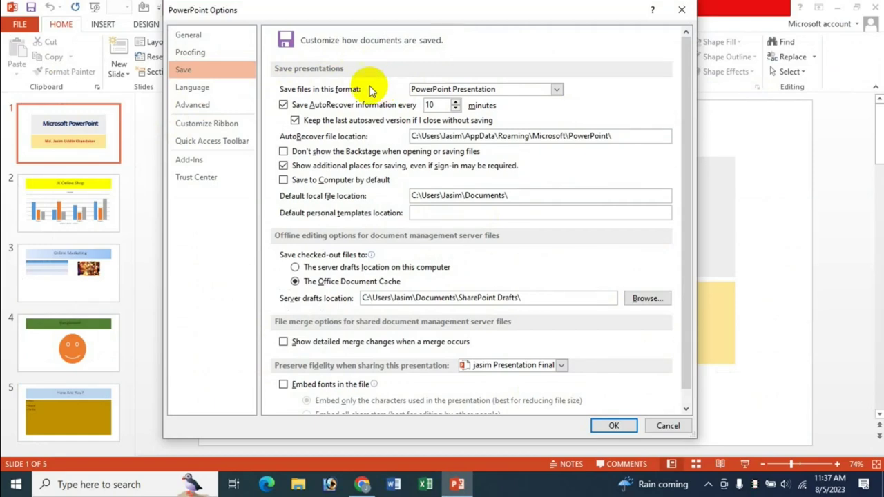
left_click(556, 90)
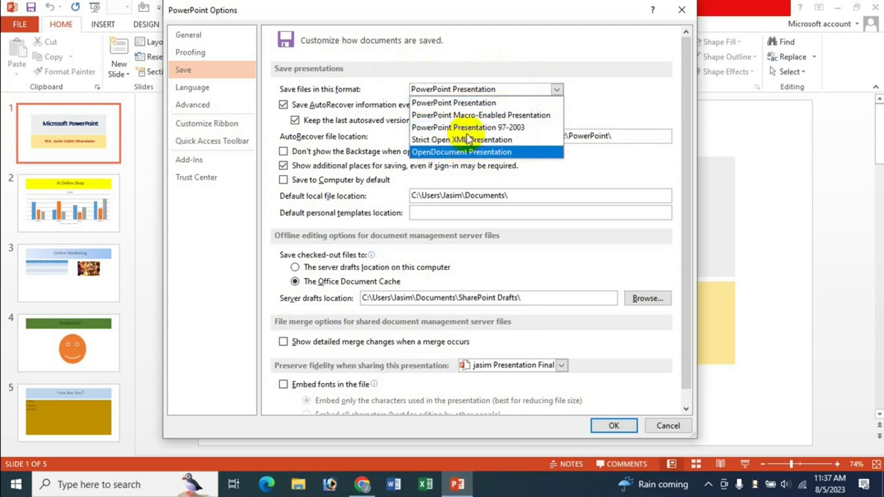
left_click(512, 131)
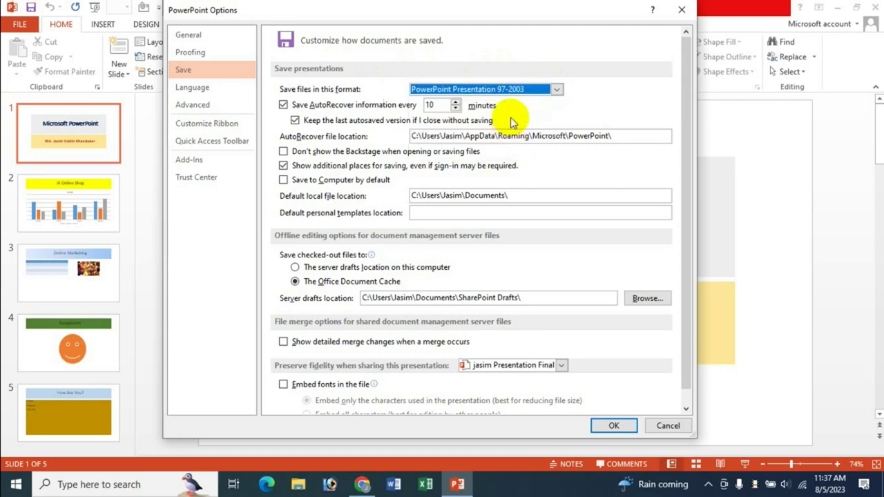
left_click(612, 426)
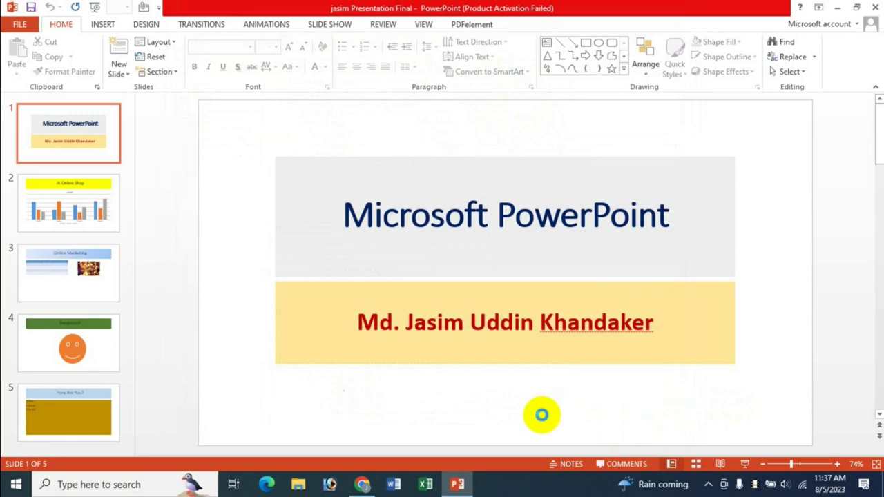
Step: Create a new blank presentation with title 'dsf' and subtitle 'sdf'
key("ctrl+n")
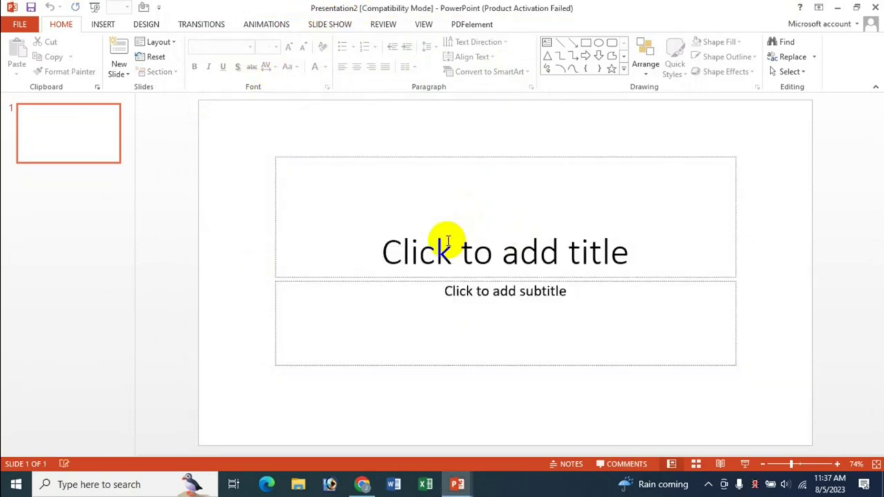
left_click(504, 233)
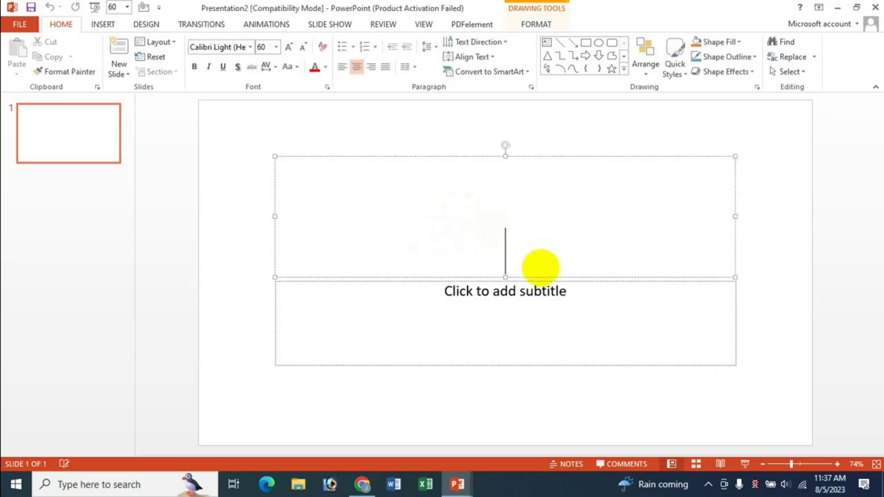
type("dsf")
left_click(499, 331)
type("sdf")
left_click(174, 168)
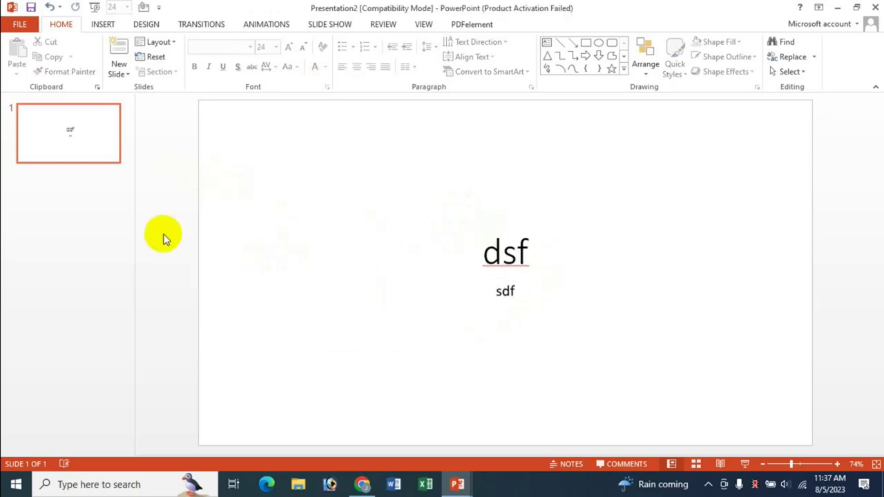
Step: Bring up the Save As dialog, compare PowerPoint Presentation and 97-2003 file types, then cancel
left_click(19, 24)
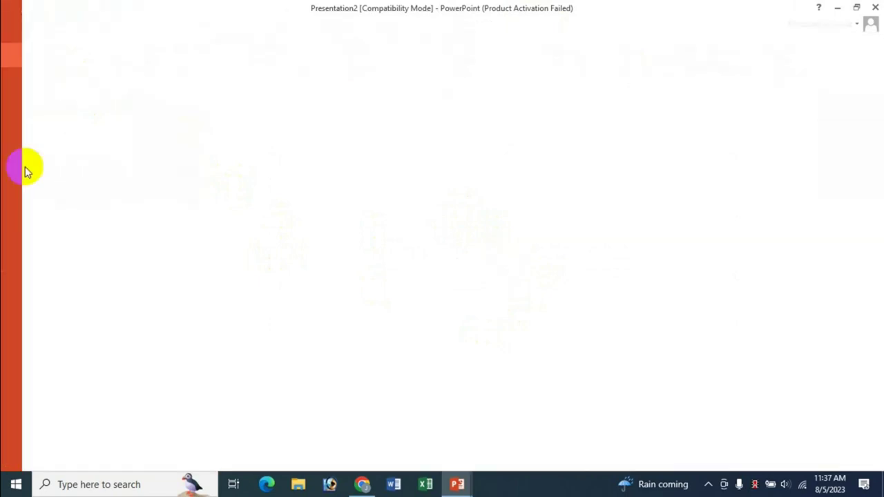
left_click(31, 153)
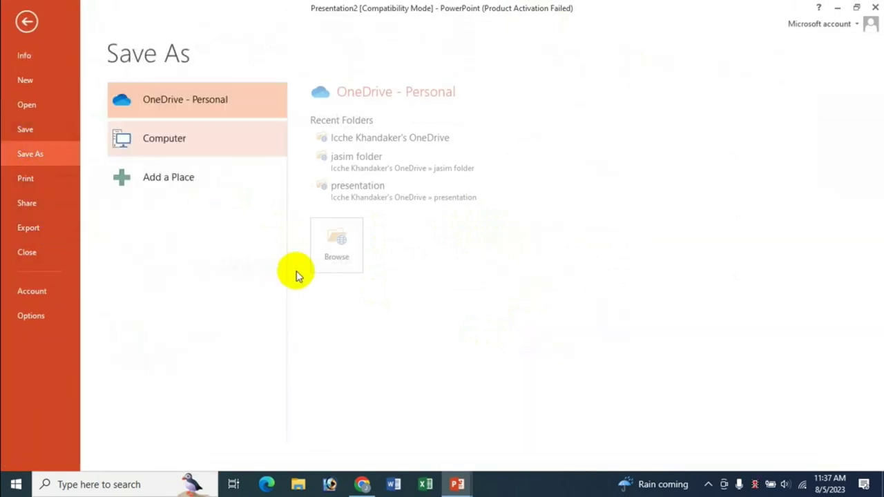
left_click(178, 143)
left_click(344, 296)
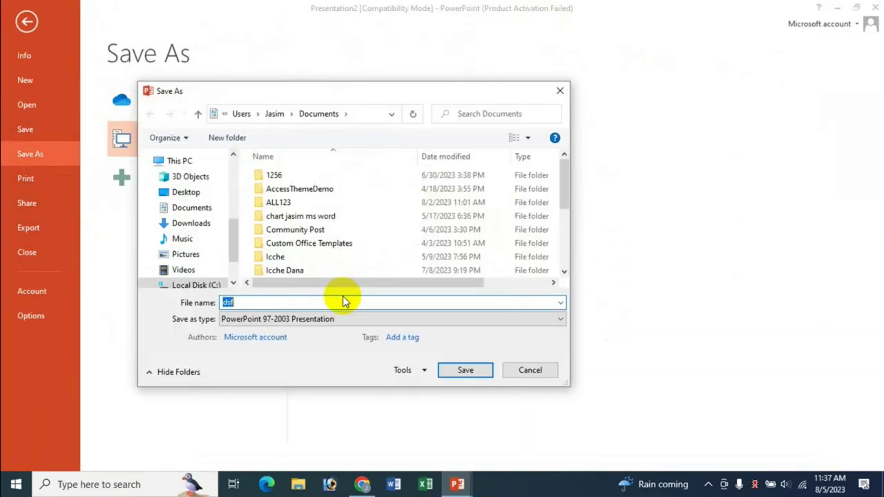
left_click(260, 338)
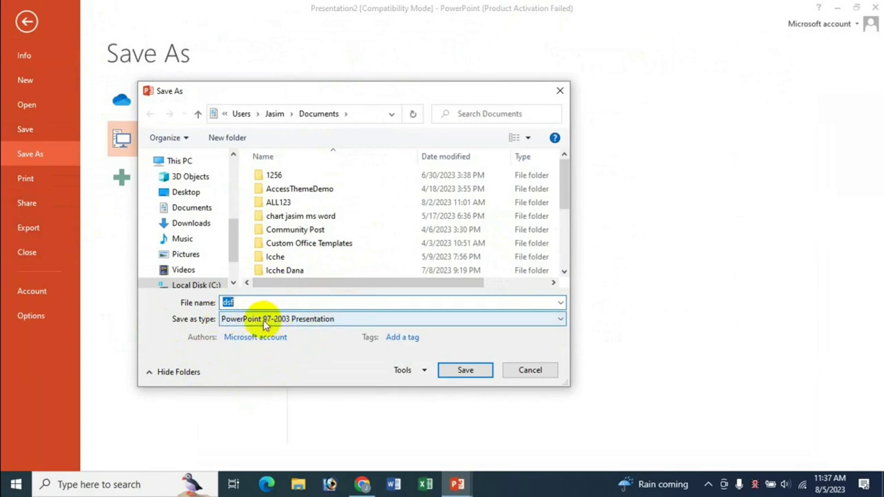
left_click(304, 319)
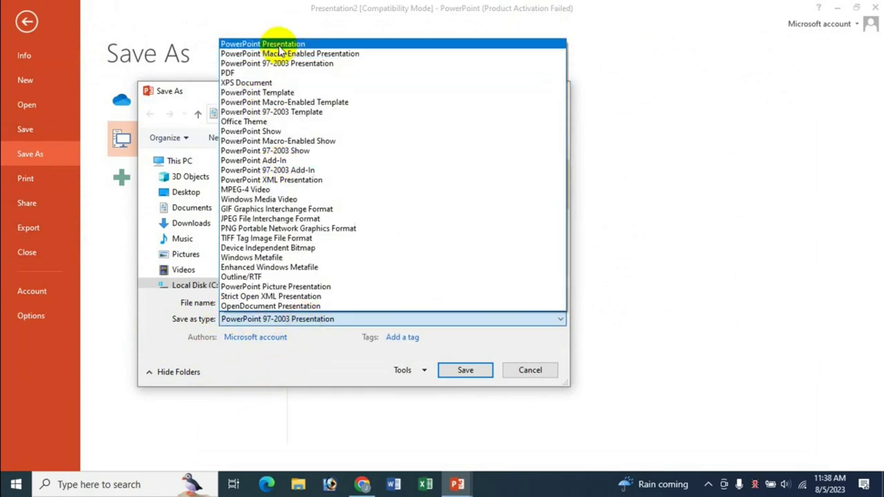
left_click(276, 44)
left_click(291, 317)
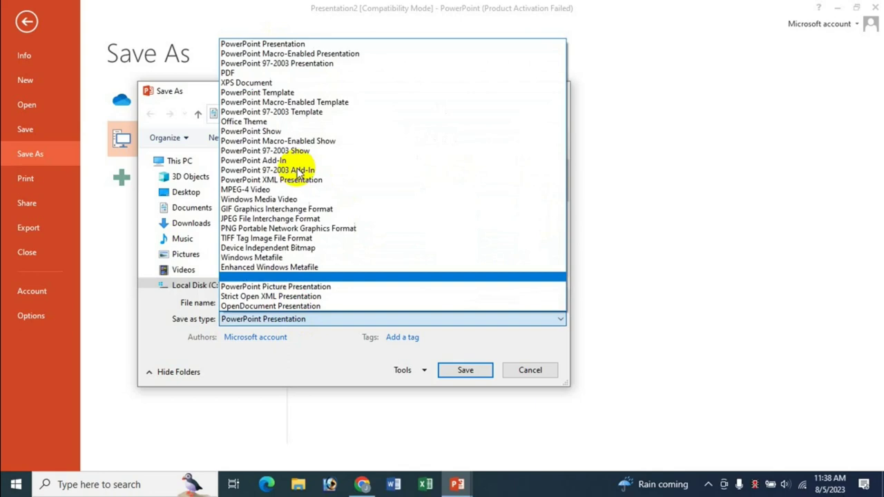
left_click(304, 63)
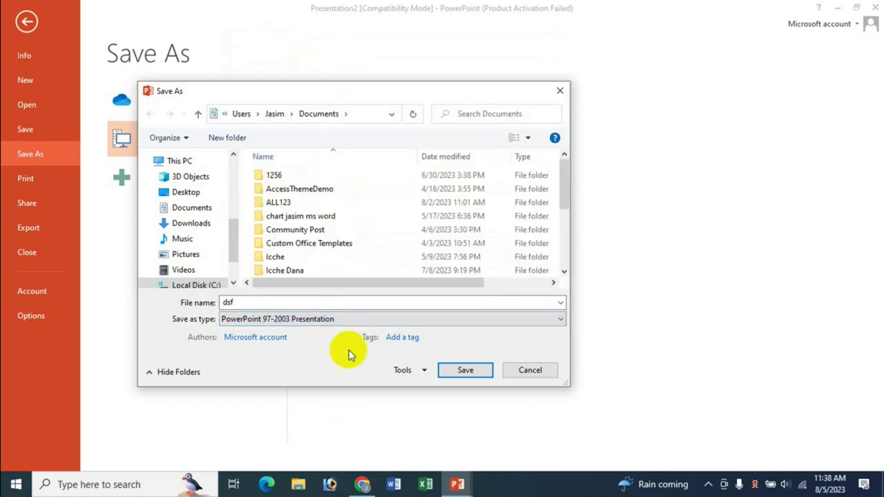
left_click(520, 373)
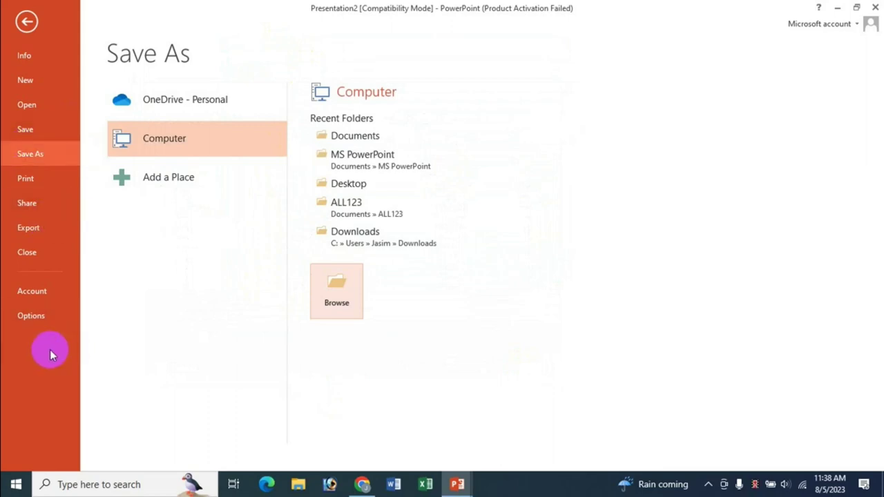
Step: Restore PowerPoint Presentation as the default save format and apply it to all Office programs
left_click(35, 316)
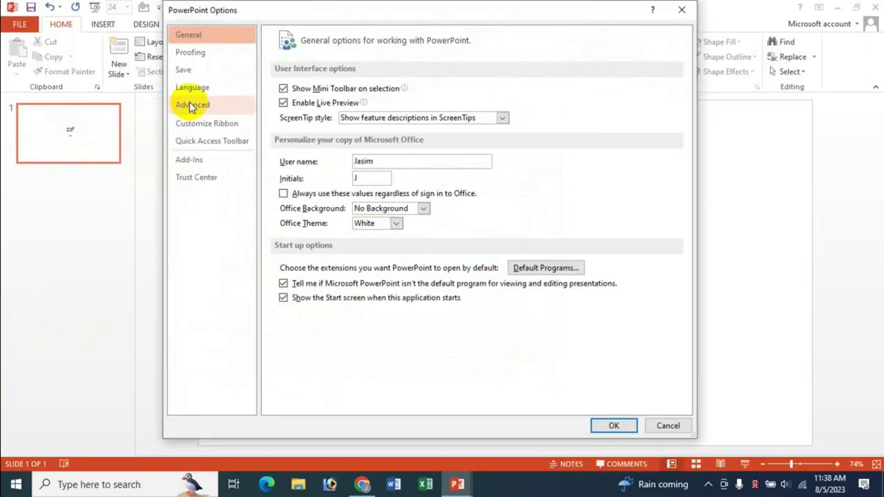
left_click(185, 70)
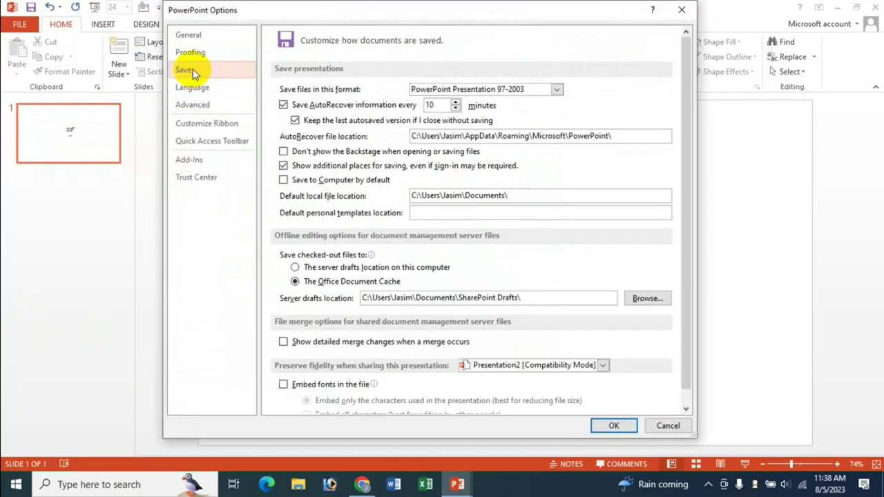
left_click(505, 90)
left_click(449, 104)
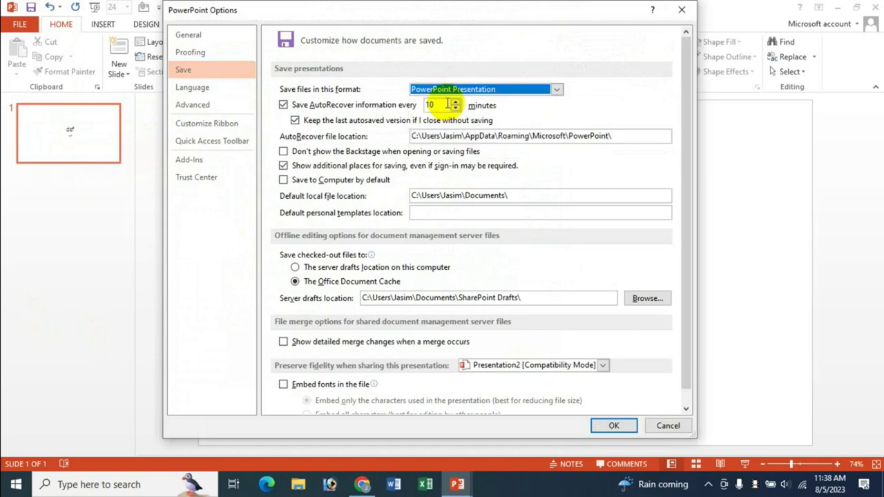
left_click(615, 426)
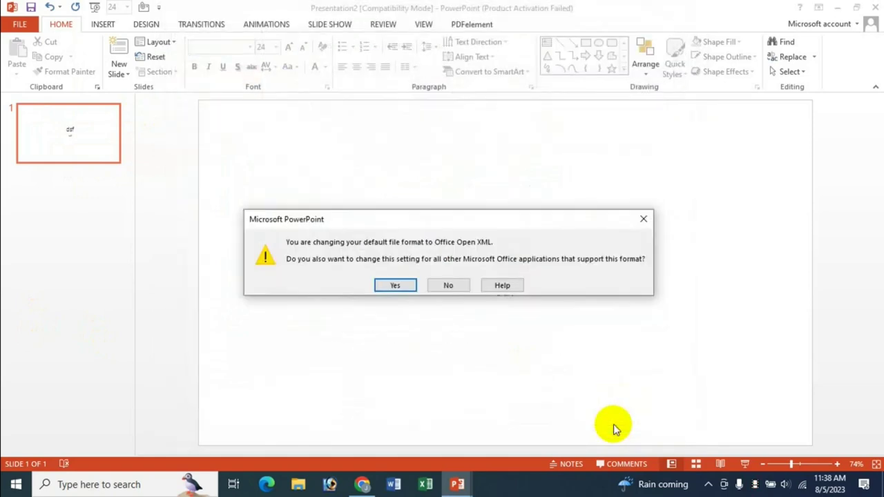
left_click(389, 287)
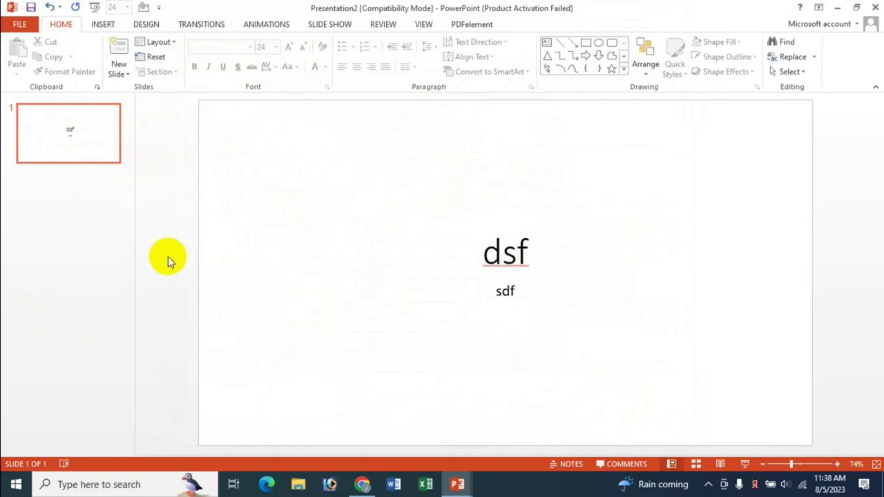
Step: Check the save location and default type for dsf, cancel, and reopen PowerPoint Options
left_click(27, 27)
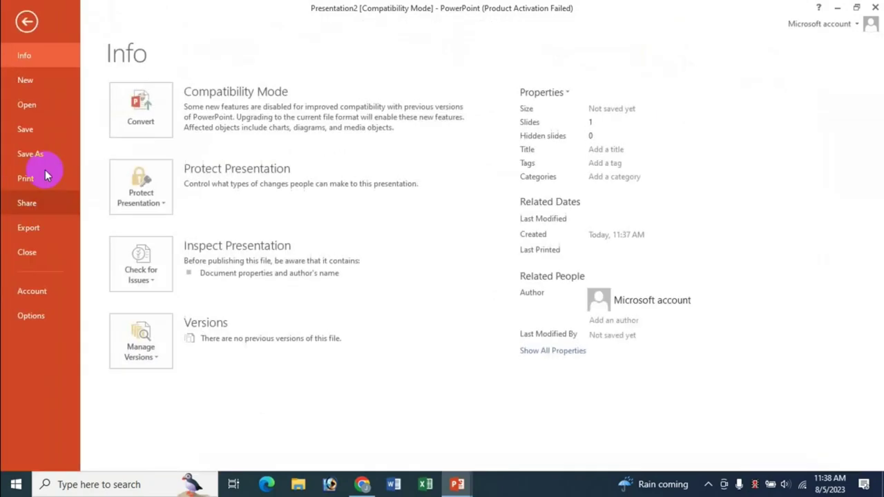
left_click(33, 153)
left_click(191, 158)
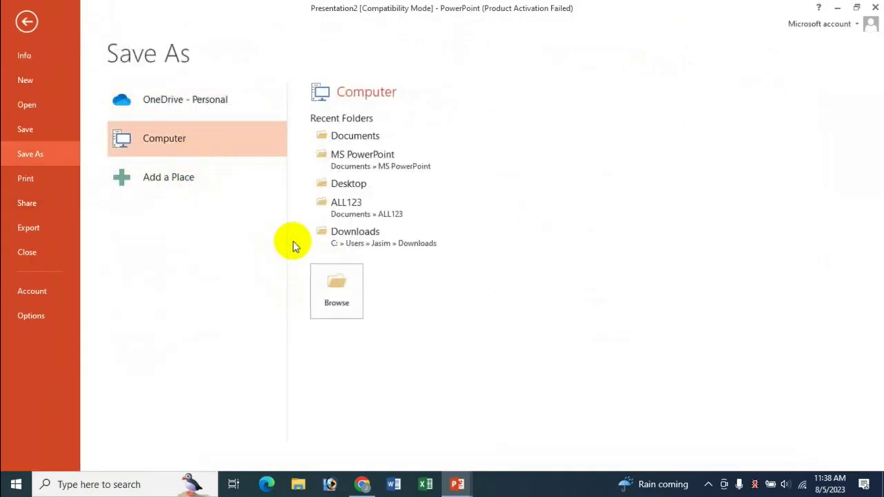
left_click(339, 284)
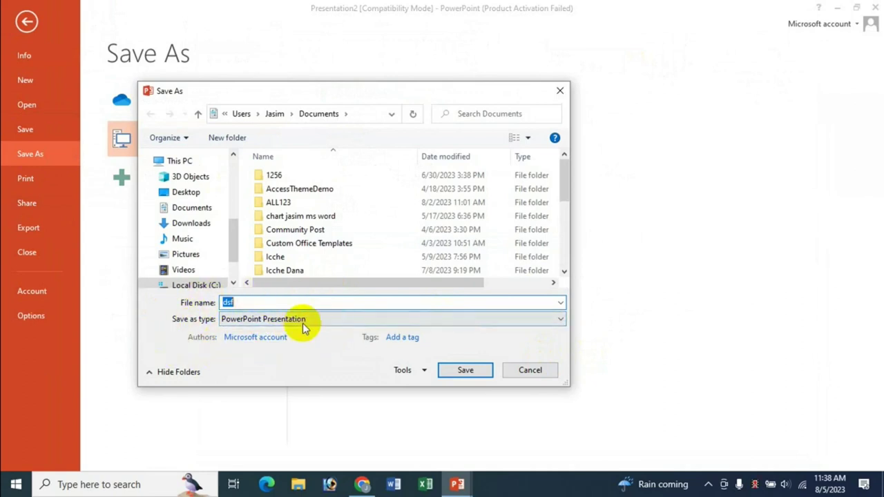
left_click(530, 371)
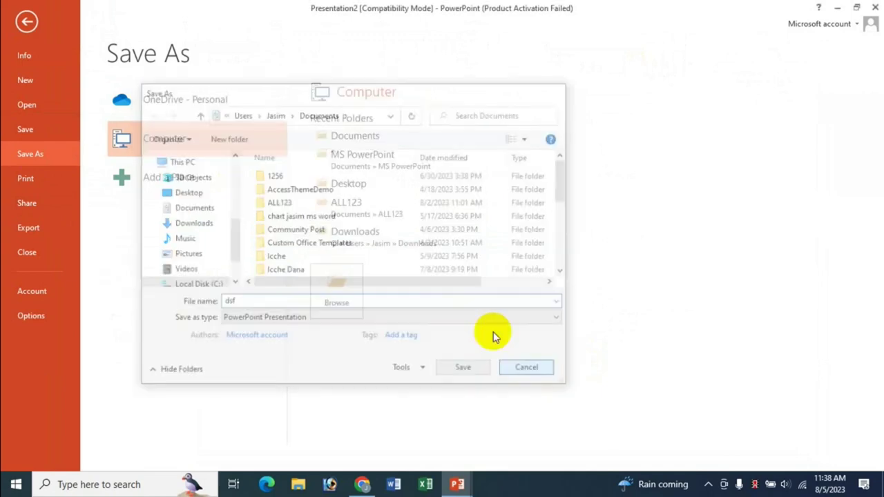
left_click(52, 322)
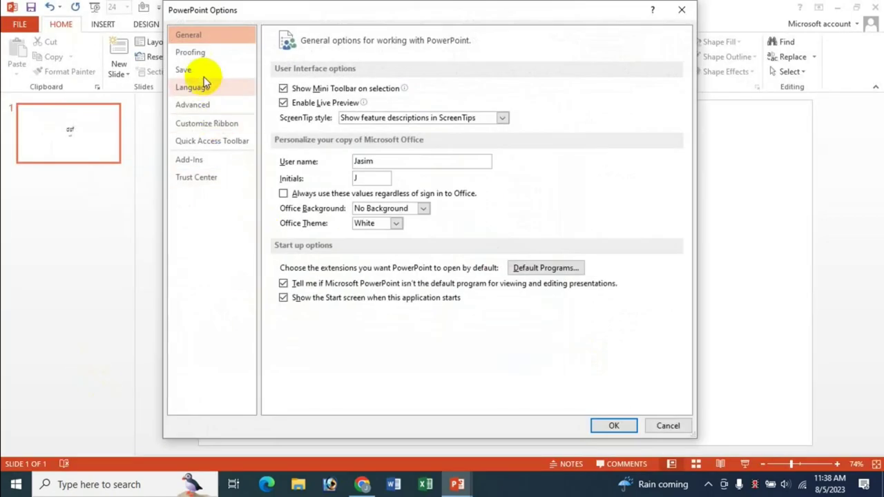
Step: Review the Save settings page and cancel Options without changing anything
left_click(215, 71)
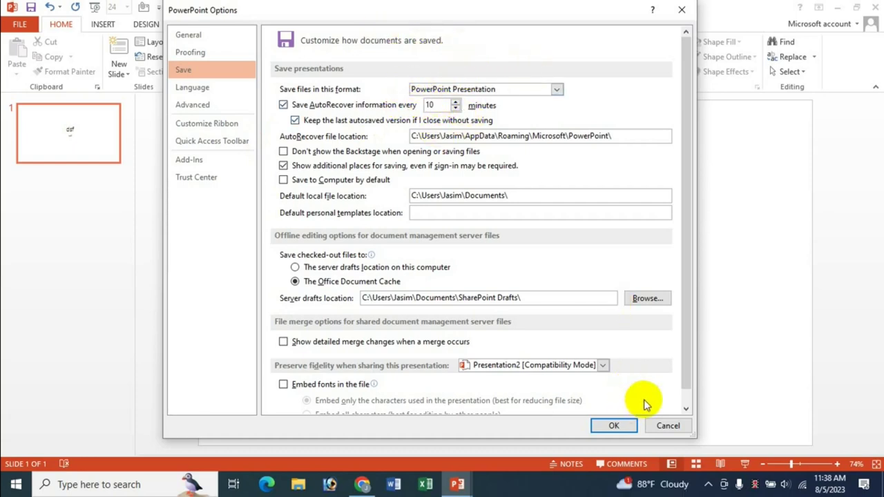
left_click(667, 426)
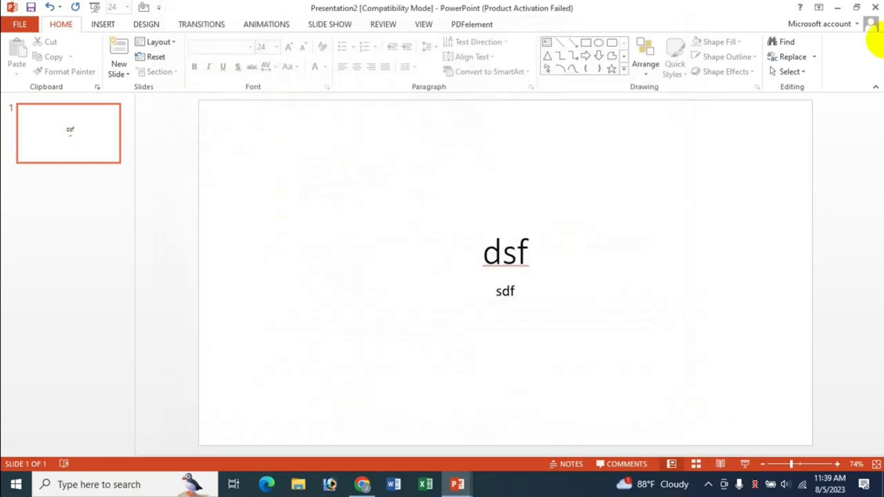
Step: Close Presentation2 via the save prompt and add a Title and Content slide
left_click(871, 8)
left_click(443, 256)
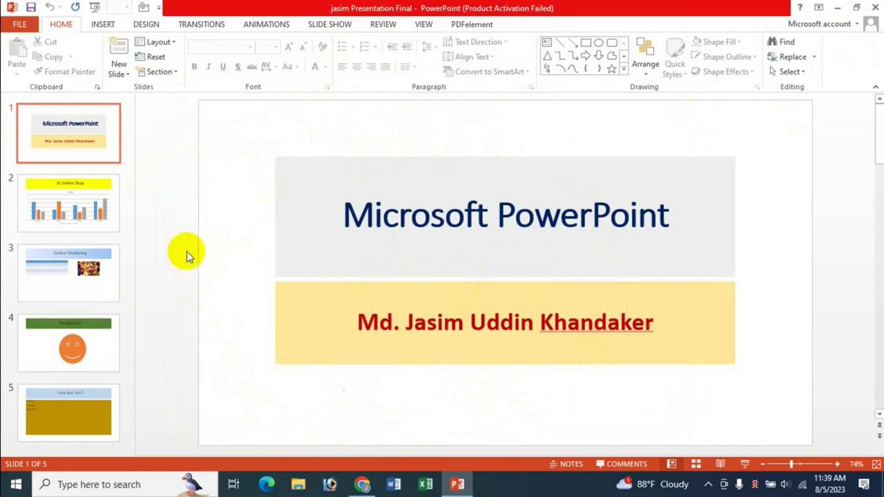
left_click(118, 71)
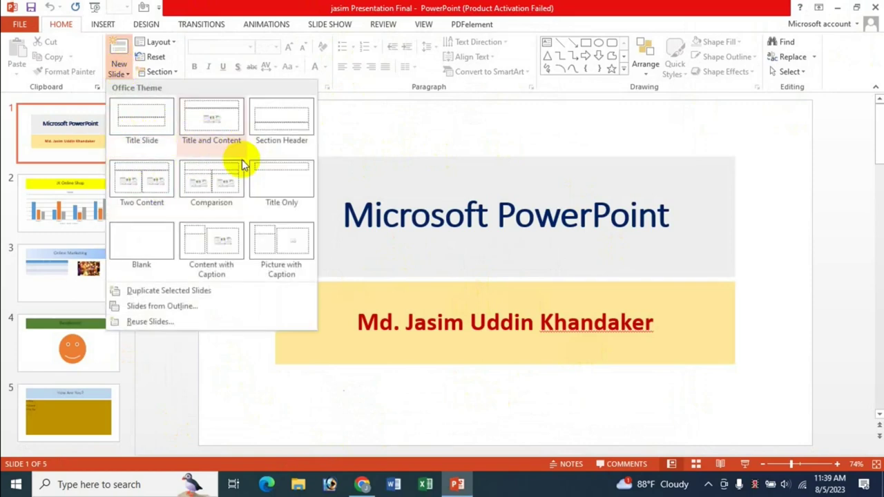
left_click(199, 119)
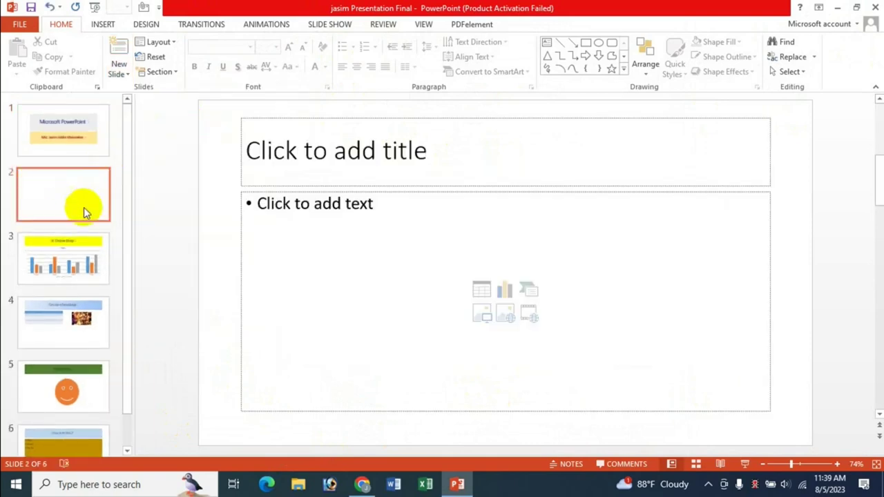
Step: Type 'dsf' as the new slide's title and clear the text typed in the body
left_click(307, 168)
type("dsf")
left_click(346, 224)
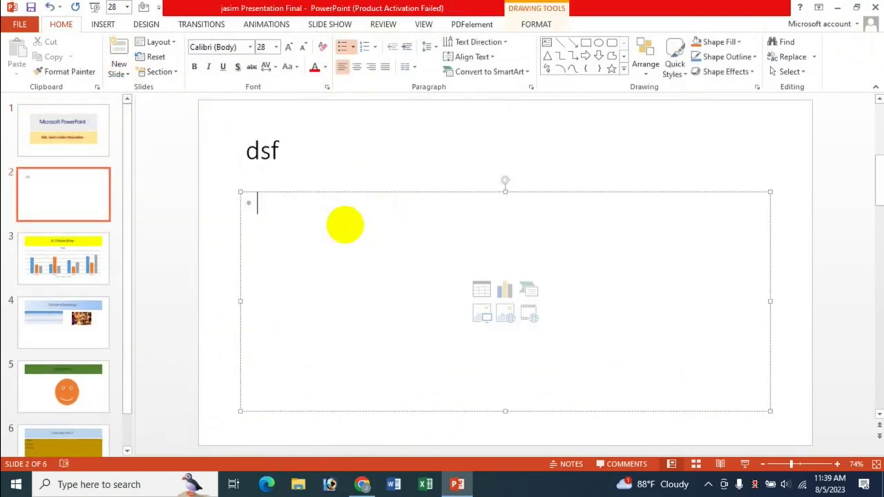
type("sdffd")
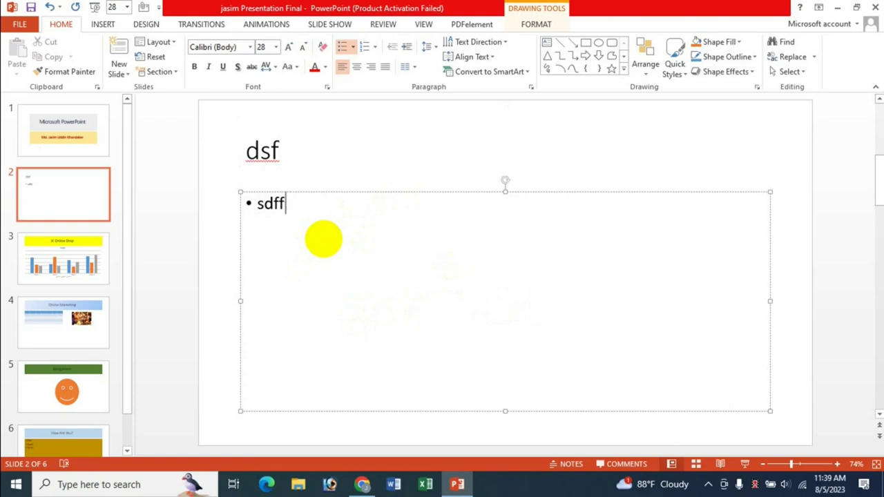
key("BackSpace")
Step: Insert a 5-column, 4-row table and extend the title to 'Dsfdf dslkdsfsd'
left_click(481, 290)
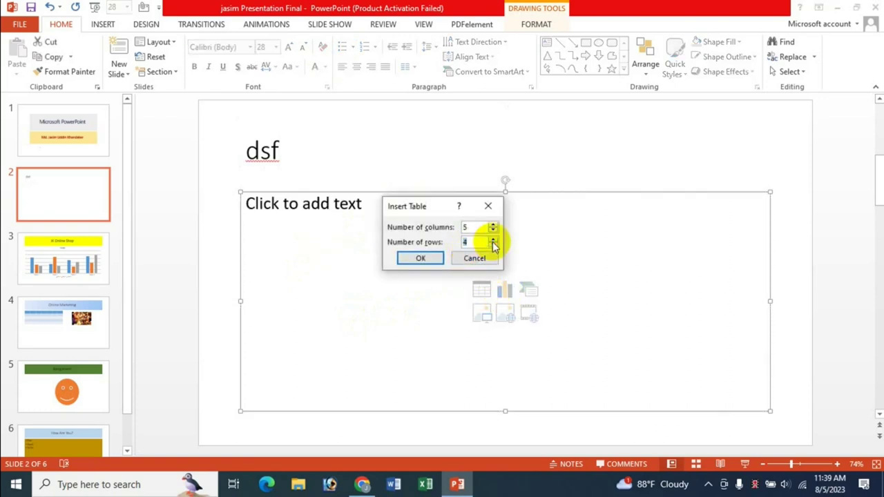
left_click(421, 258)
left_click(317, 159)
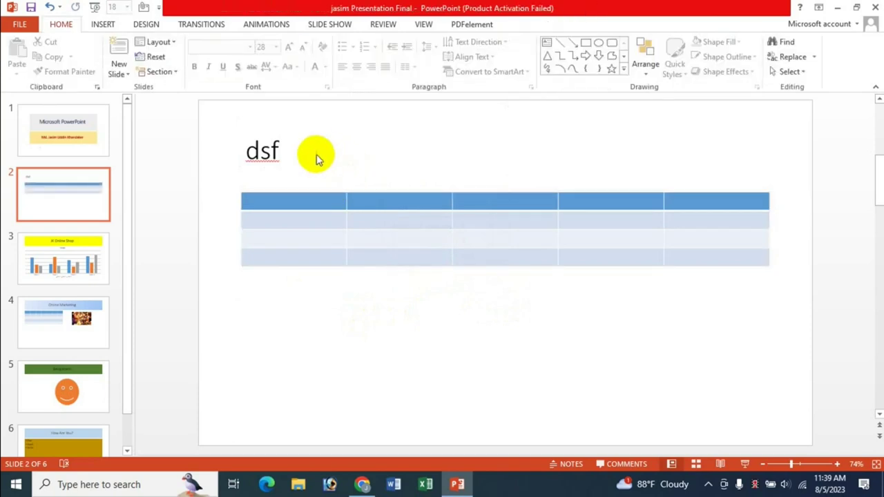
left_click(274, 151)
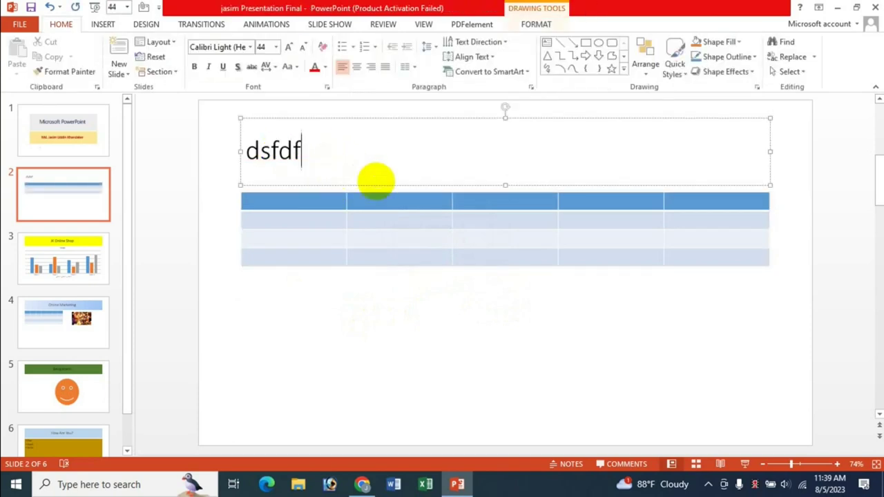
type("dslkdsfsd")
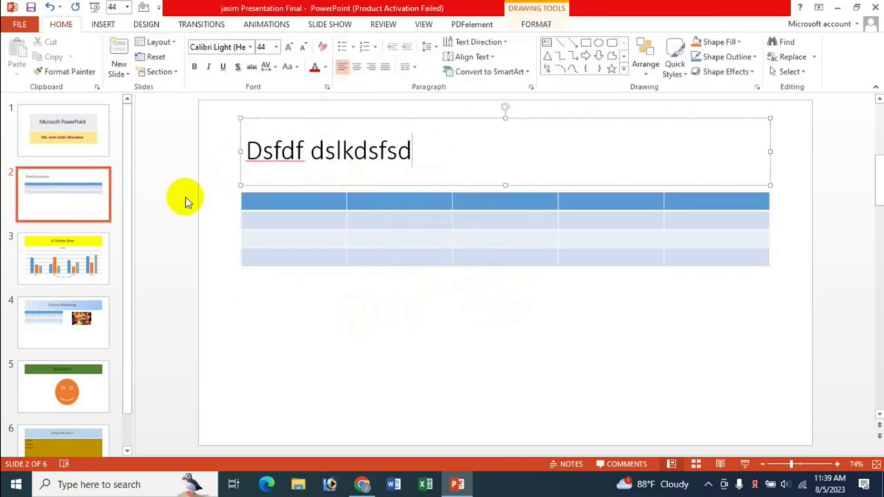
left_click(164, 195)
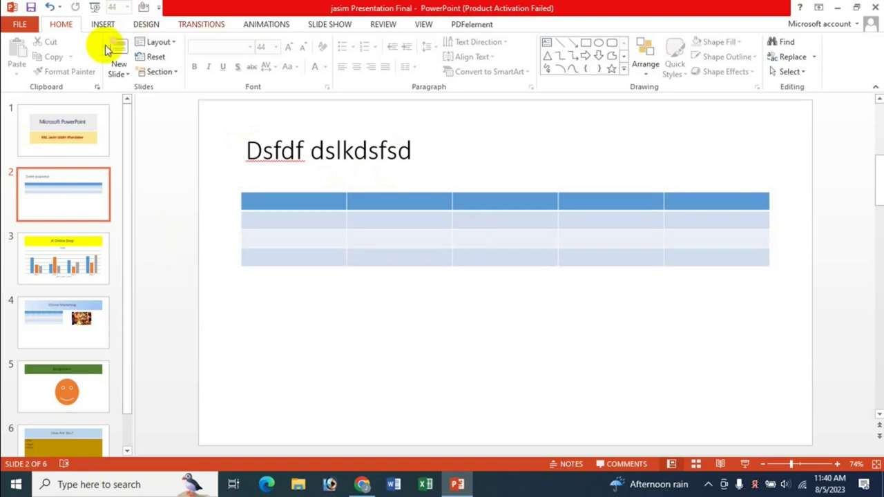
Step: Change the AutoRecover save interval from 10 to 1 minute in Save options
left_click(20, 25)
left_click(26, 316)
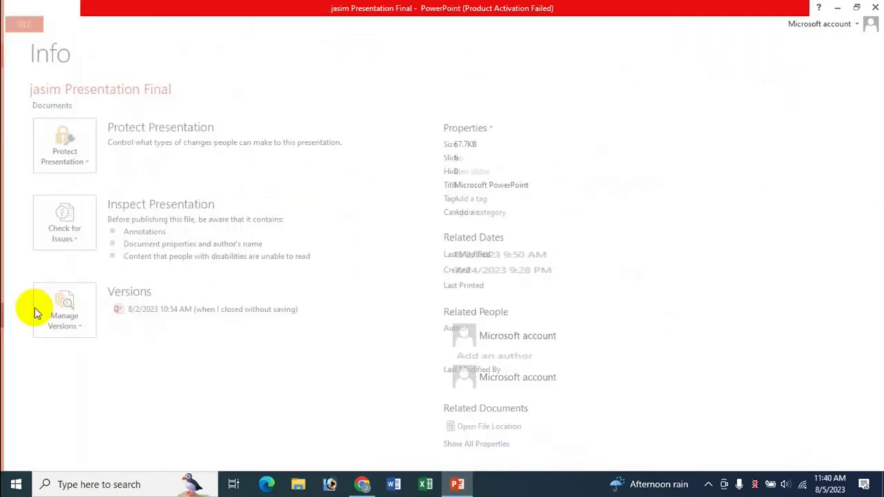
left_click(208, 73)
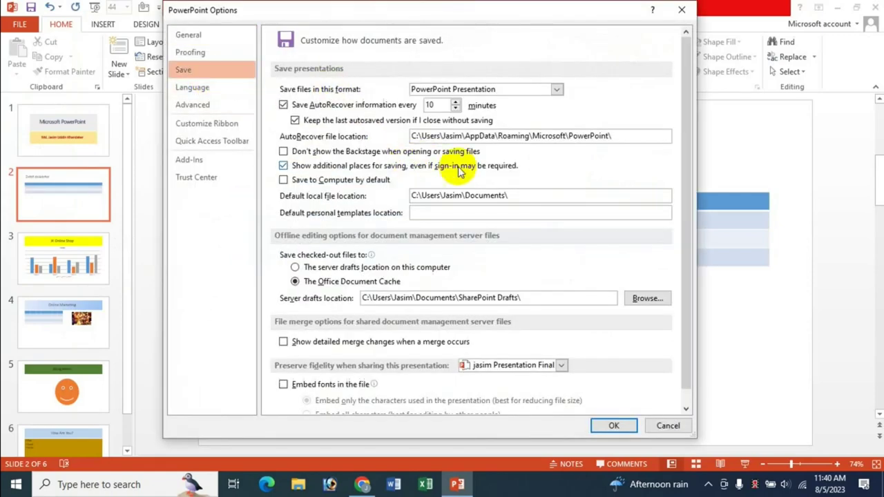
double_click(434, 105)
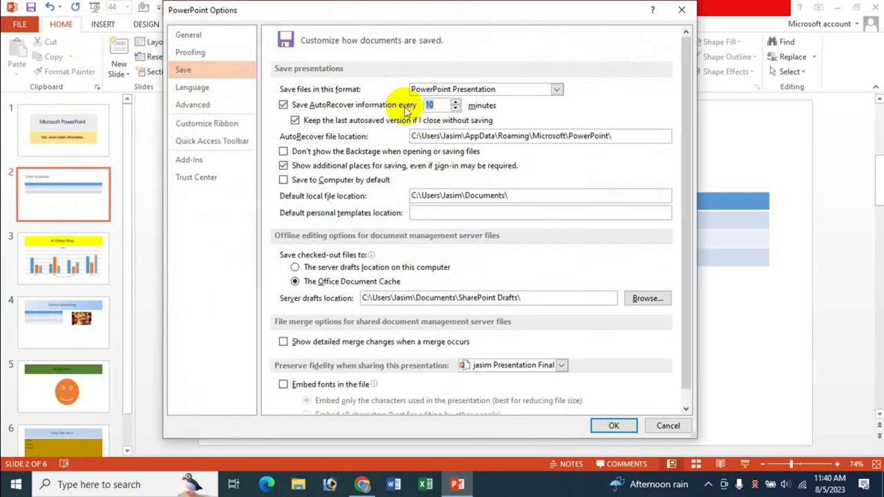
type("1")
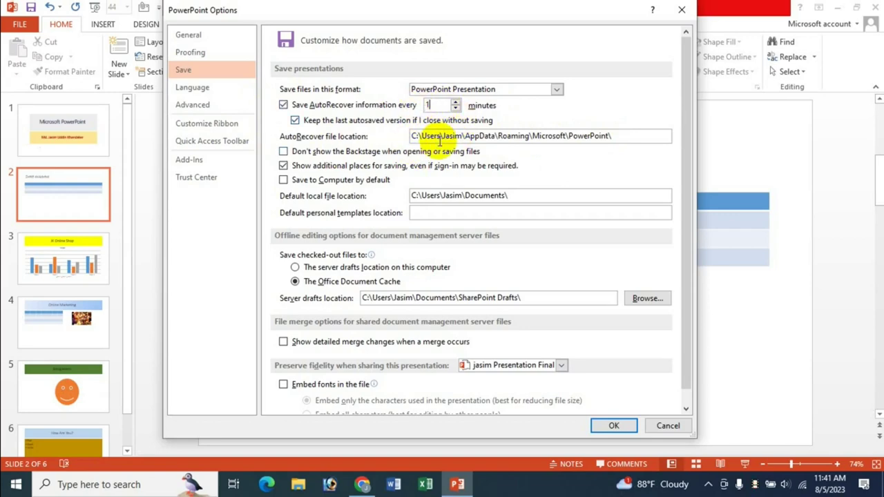
left_click(607, 432)
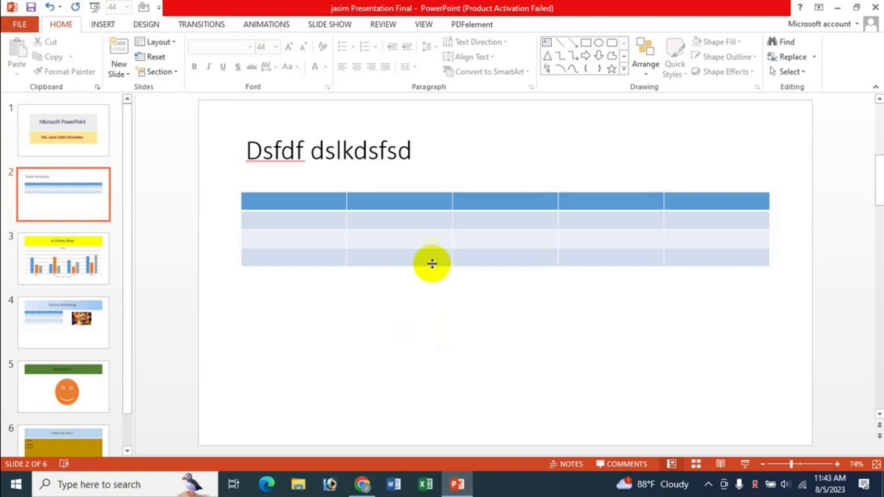
Step: Open Task Manager over PowerPoint with Ctrl+Shift+Esc
key("ctrl+shift+Escape")
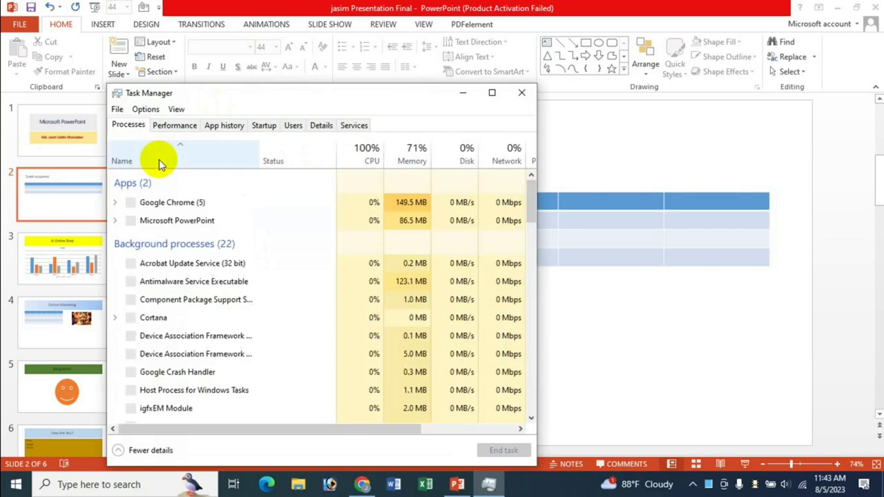
Step: End the Microsoft PowerPoint task in Task Manager and close Task Manager
right_click(198, 223)
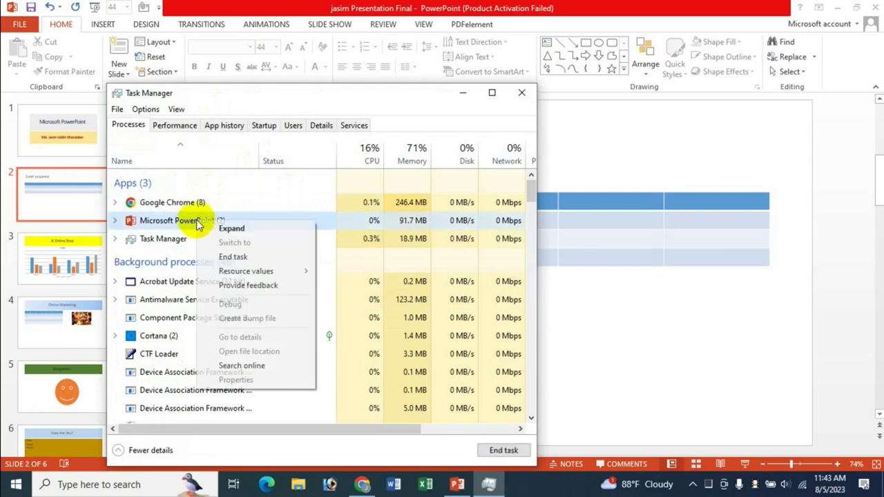
left_click(250, 259)
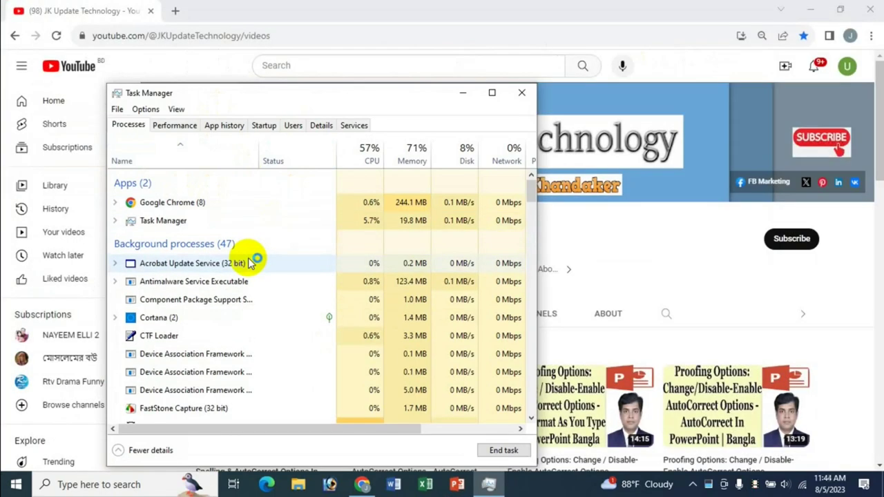
left_click(517, 97)
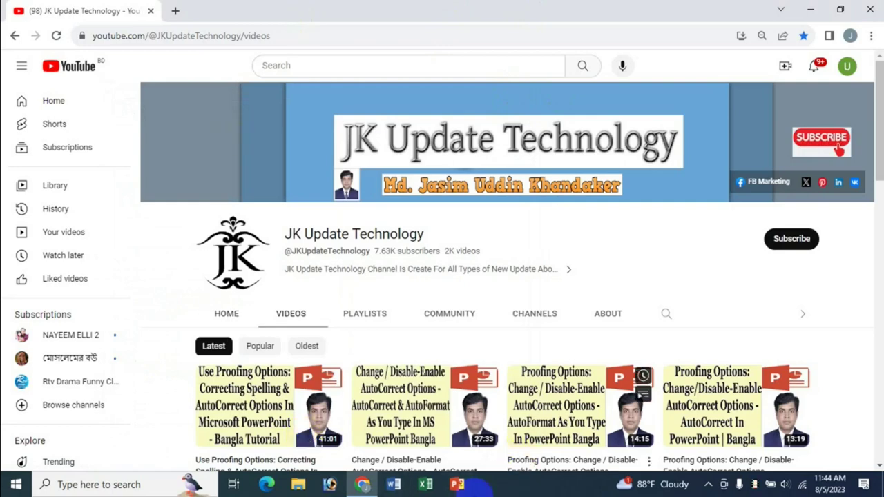
Step: Relaunch PowerPoint, dismiss the activation notice, and show the recovered files
left_click(460, 485)
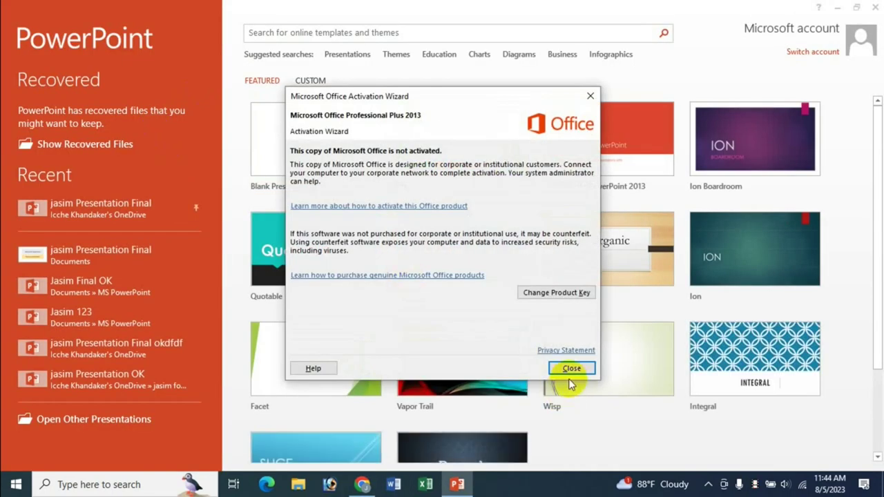
left_click(570, 367)
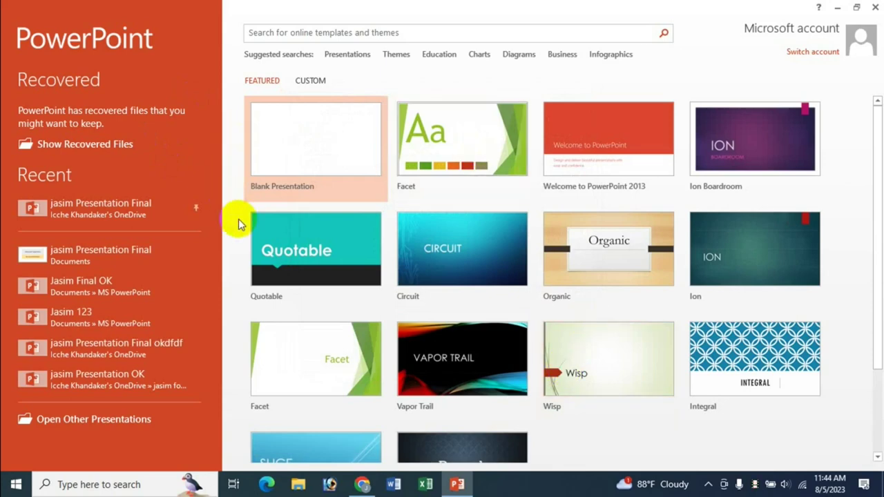
left_click(113, 206)
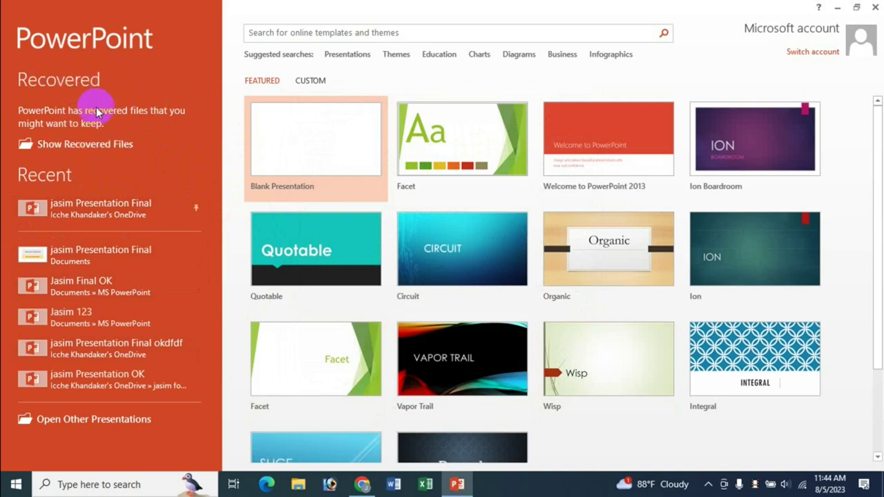
left_click(80, 147)
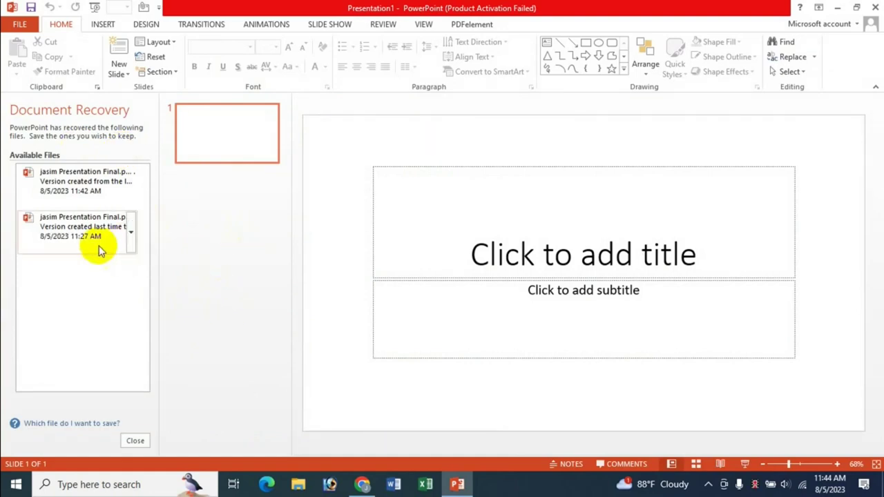
Step: Compare the recovered versions, keep the autosaved six-slide version open, and close the recovery list
left_click(80, 234)
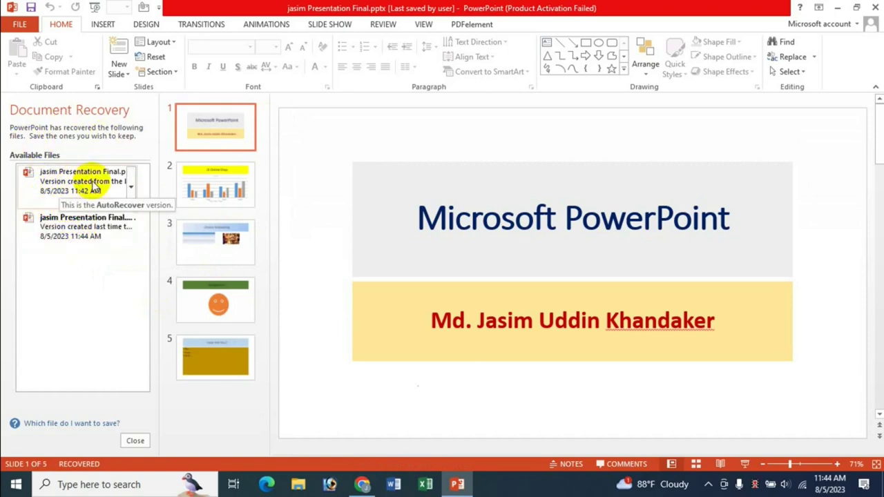
left_click(66, 181)
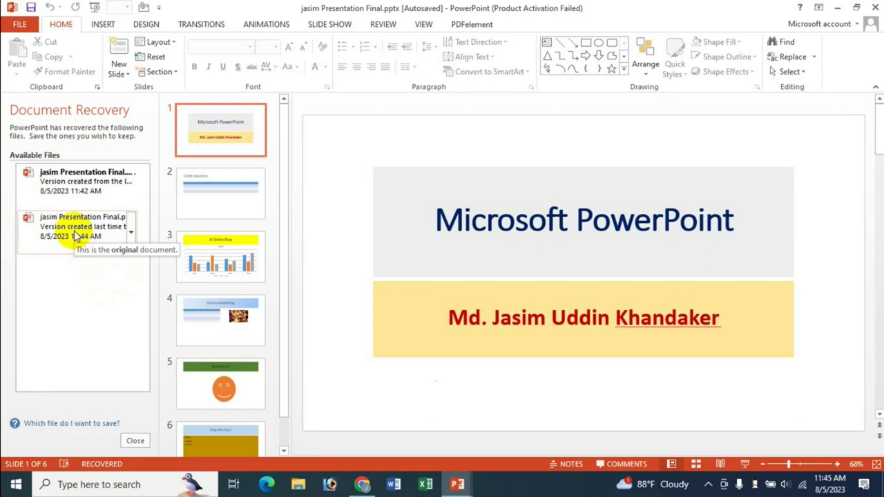
left_click(76, 234)
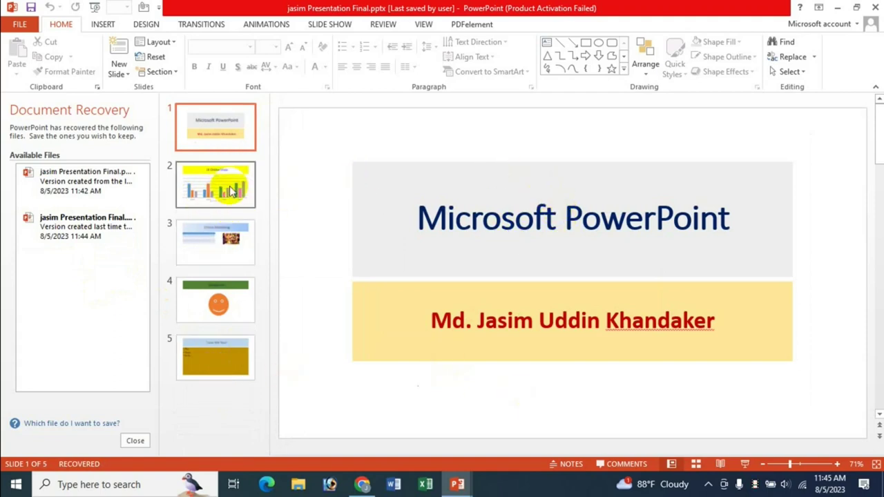
left_click(76, 181)
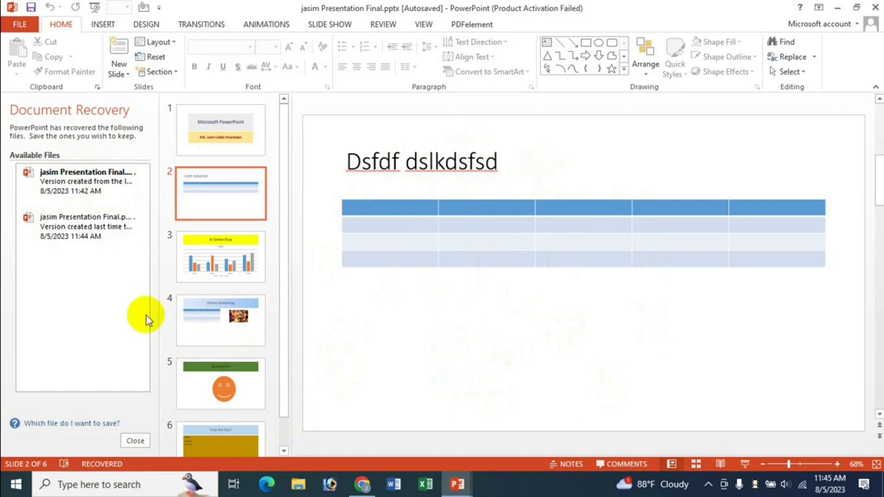
left_click(138, 443)
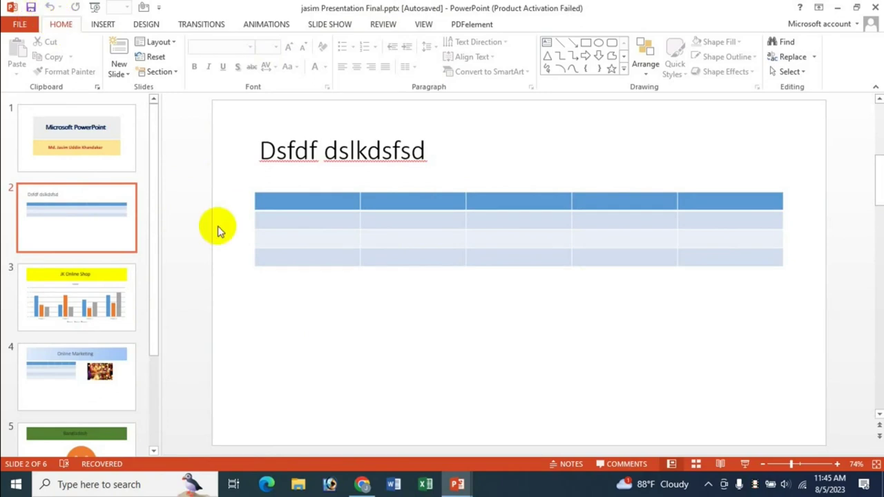
left_click(32, 9)
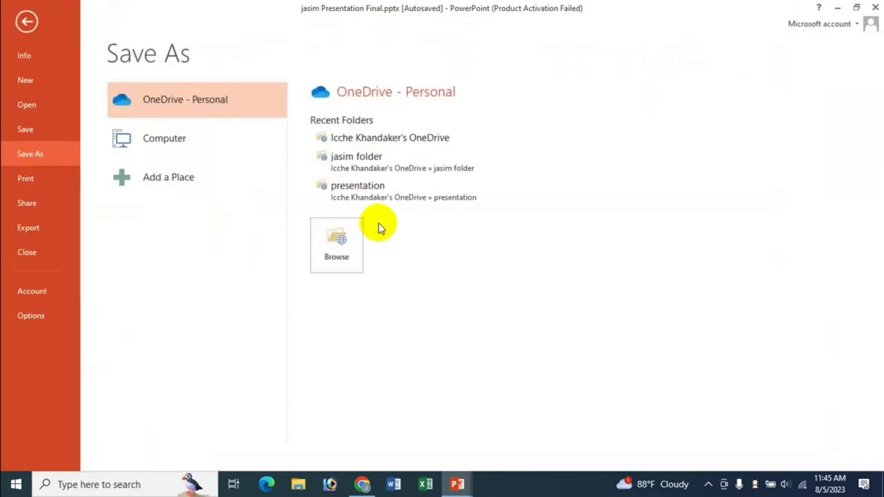
left_click(188, 156)
left_click(341, 284)
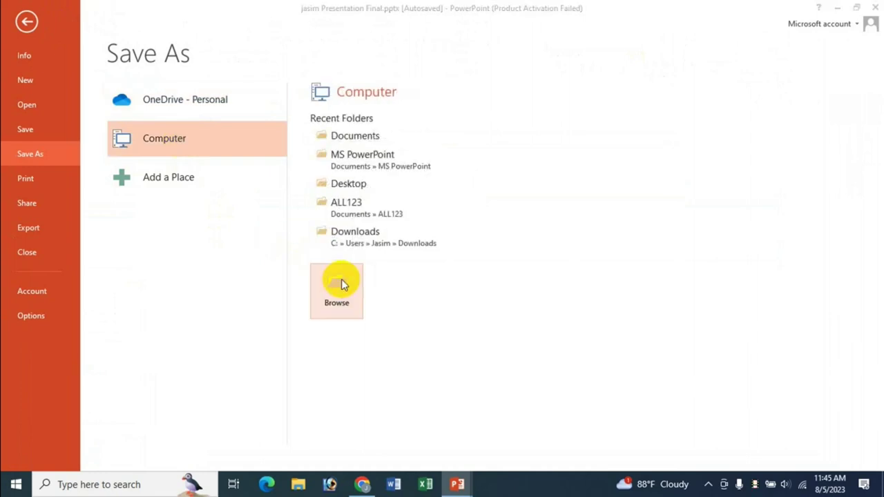
left_click(373, 302)
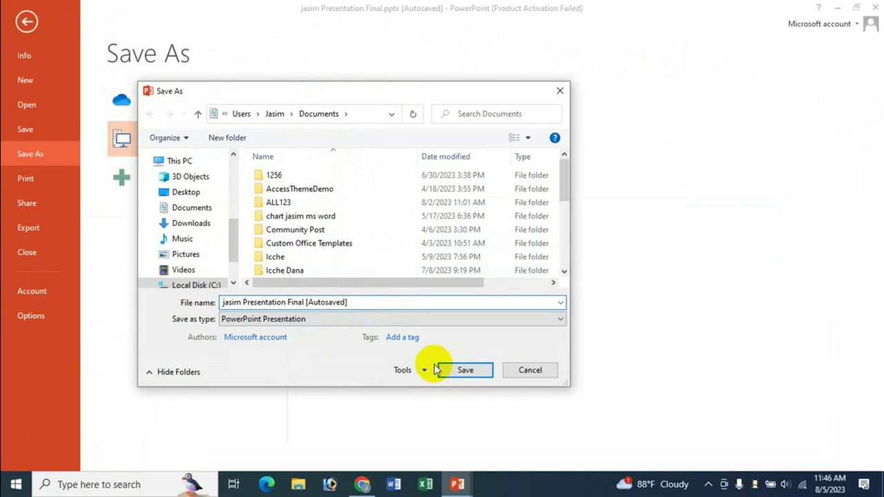
left_click(529, 370)
left_click(28, 23)
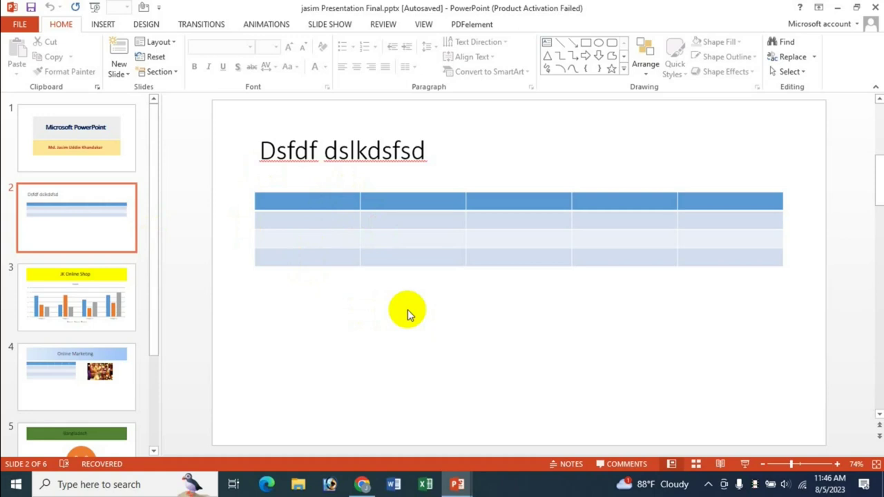
Step: Show the title slide, then review the Save options and close them unchanged, AutoRecover still every 1 minute
left_click(79, 150)
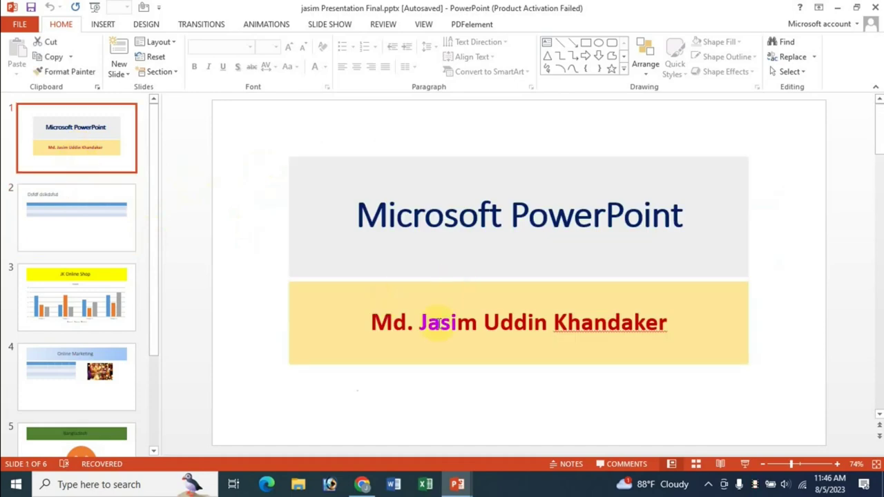
left_click(20, 24)
left_click(50, 321)
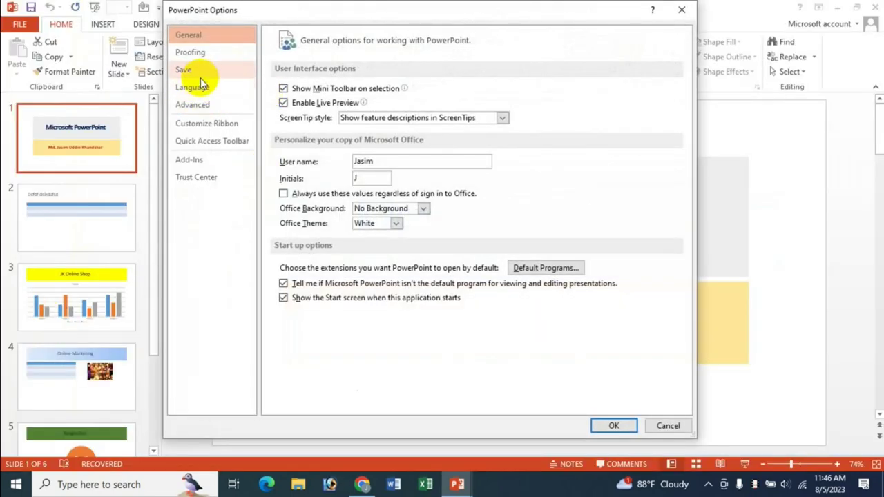
left_click(198, 73)
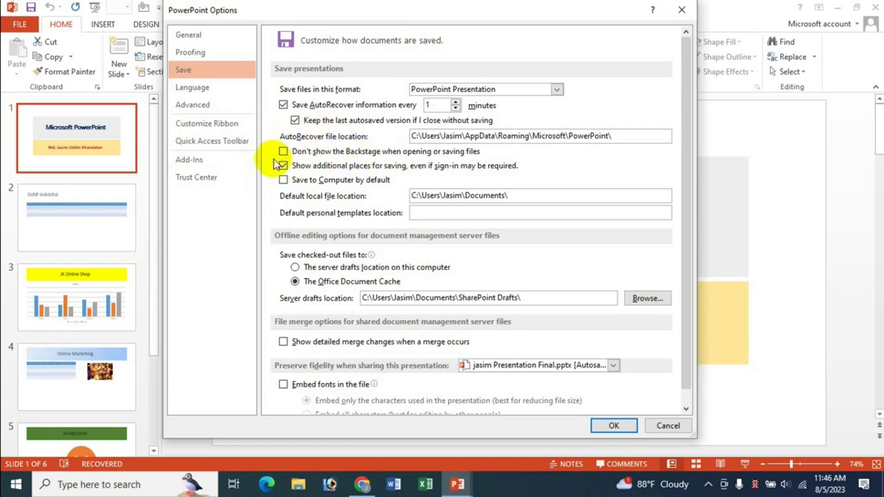
left_click(630, 425)
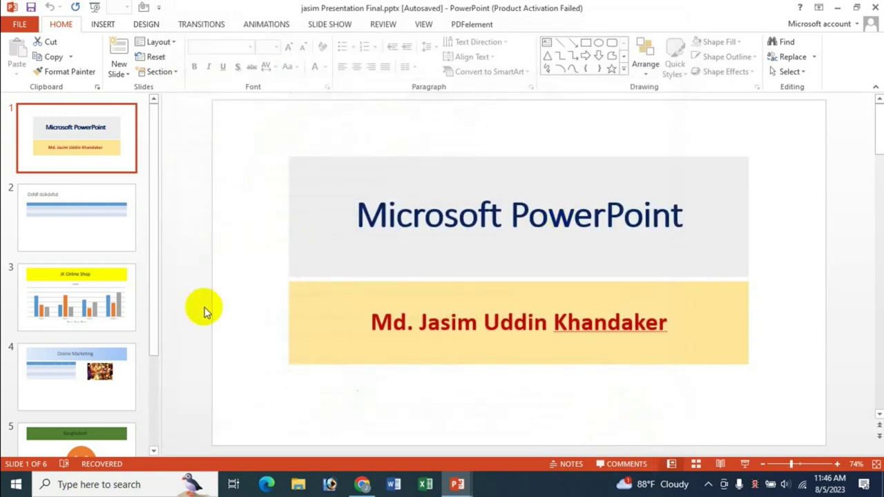
Step: Create a new blank presentation with title CC and subtitle fds
key("ctrl+n")
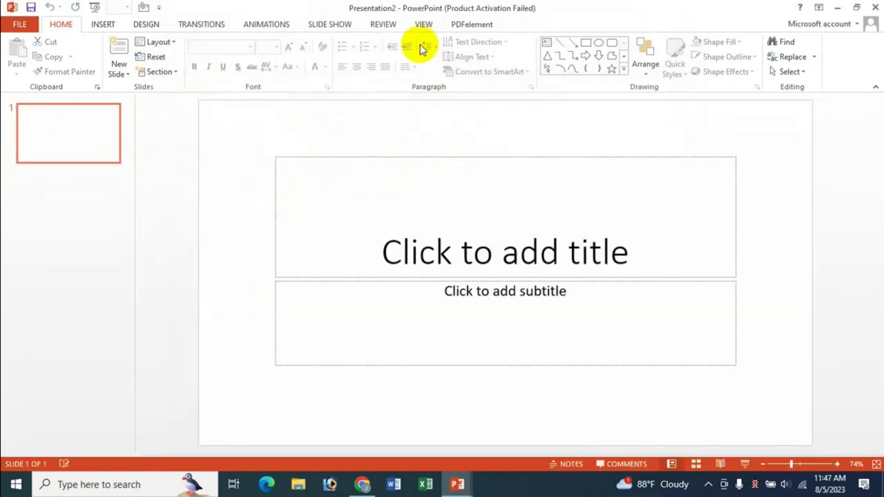
left_click(497, 257)
type("CC")
left_click(503, 304)
type("fds")
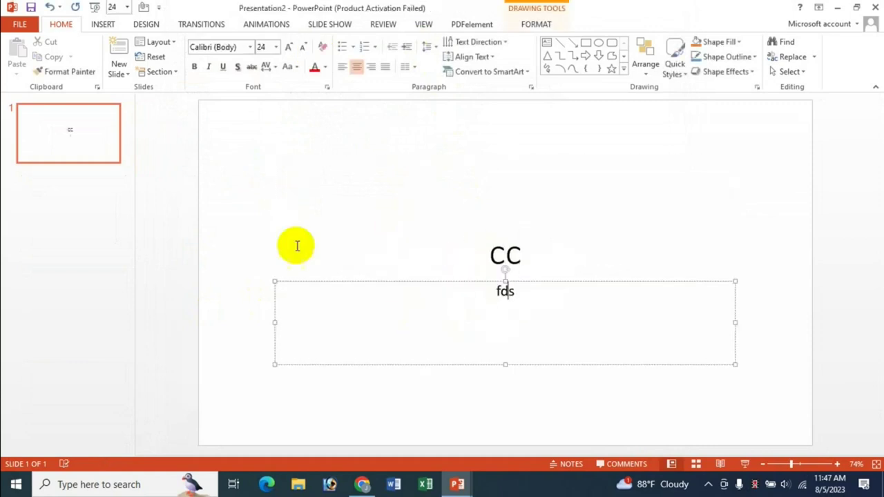
left_click(234, 176)
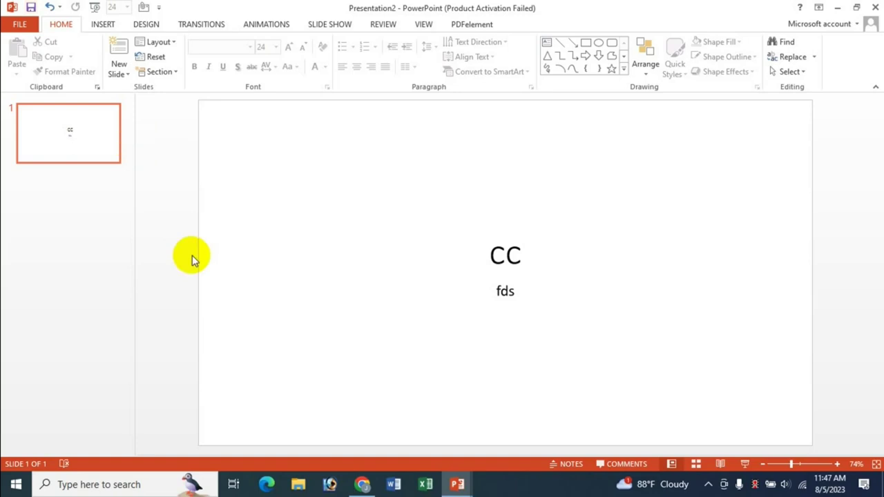
Step: Try saving twice with Ctrl+S, backing out of the Save As page each time
key("ctrl+s")
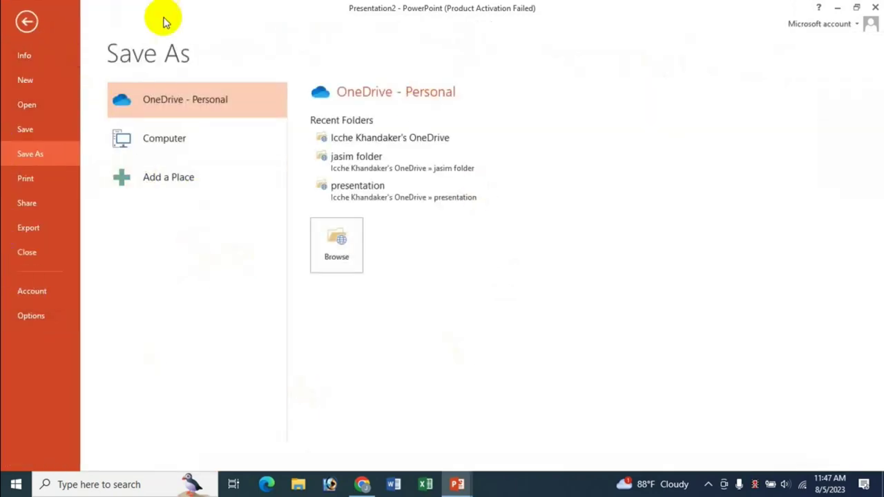
left_click(31, 26)
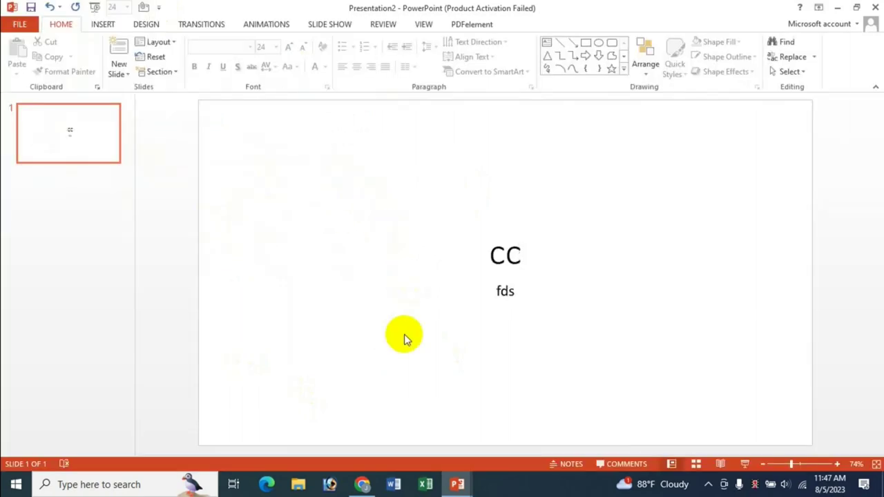
key("ctrl+s")
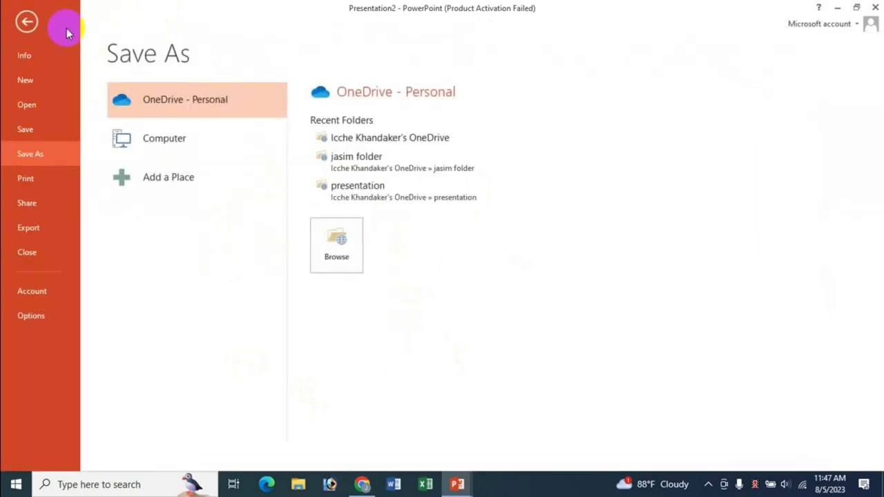
left_click(28, 25)
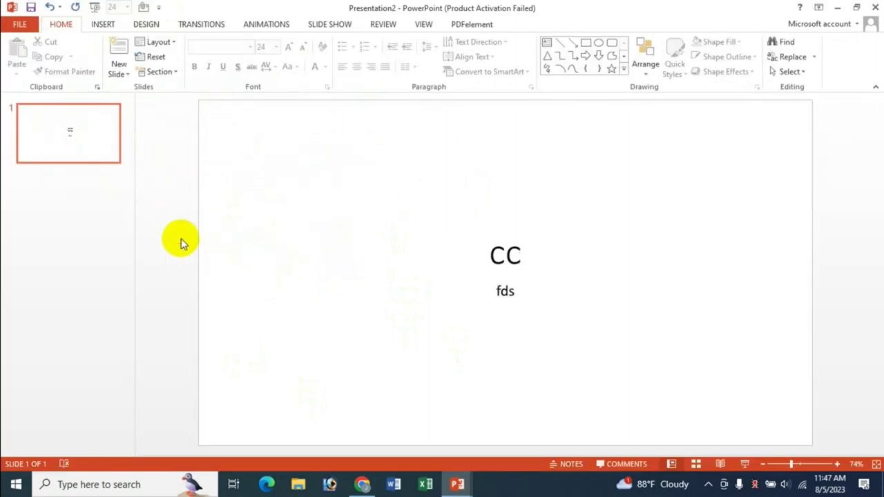
Step: Tick 'Don't show the Backstage when opening or saving files' in the Save options and confirm
key("ctrl+o")
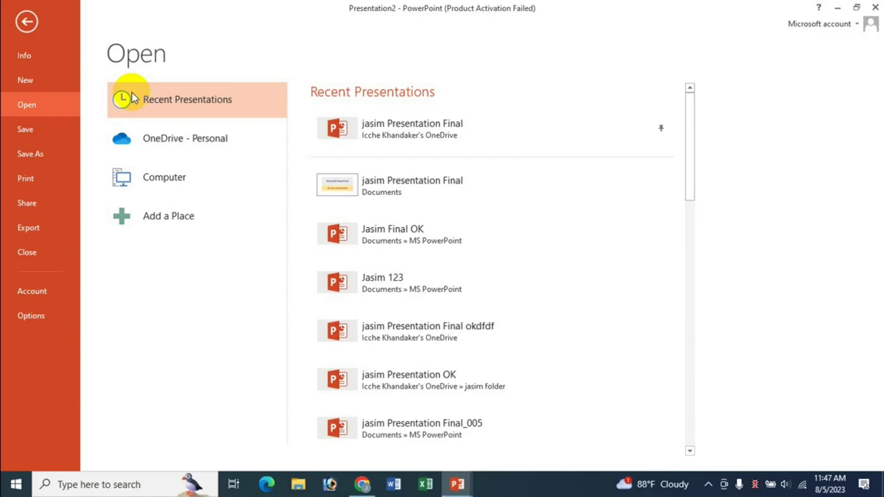
left_click(40, 316)
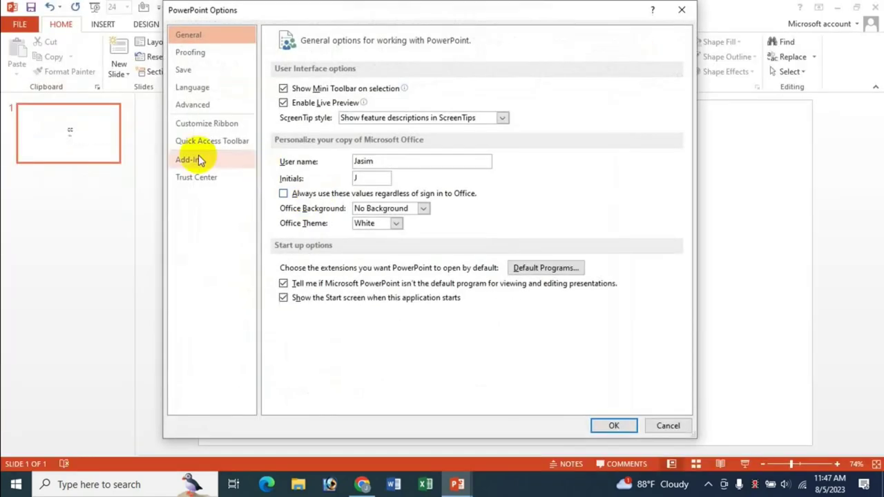
left_click(198, 71)
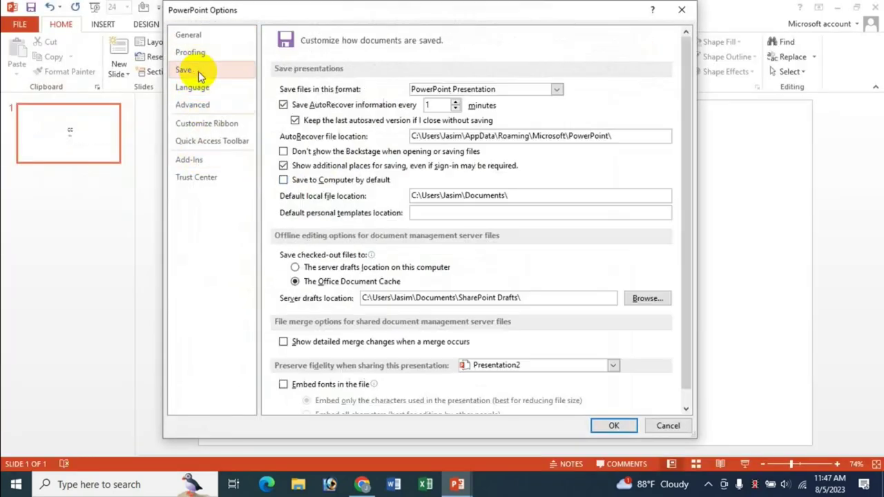
left_click(284, 151)
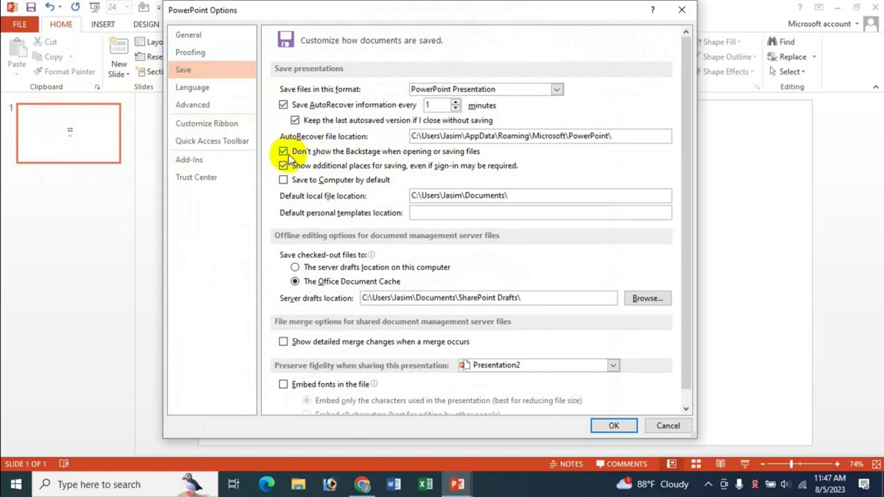
left_click(613, 428)
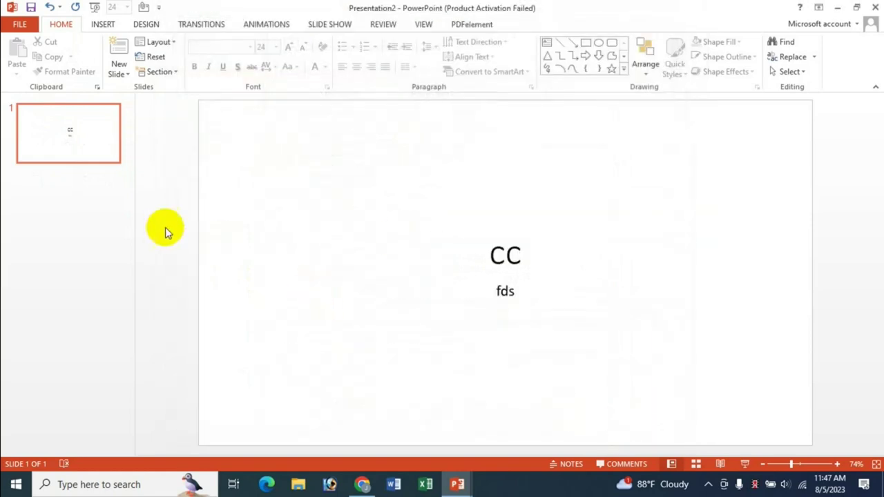
Step: Check that Ctrl+S now opens the save dialog directly, then cancel it
key("ctrl+s")
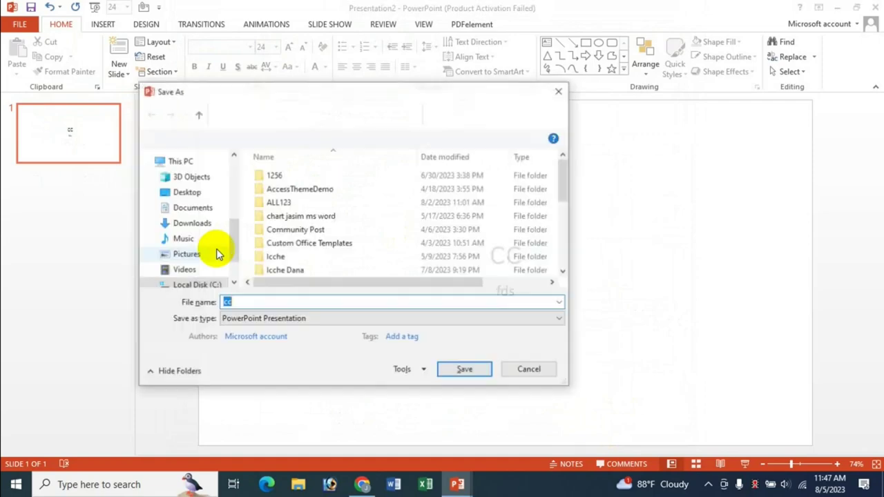
left_click_drag(231, 83, 328, 81)
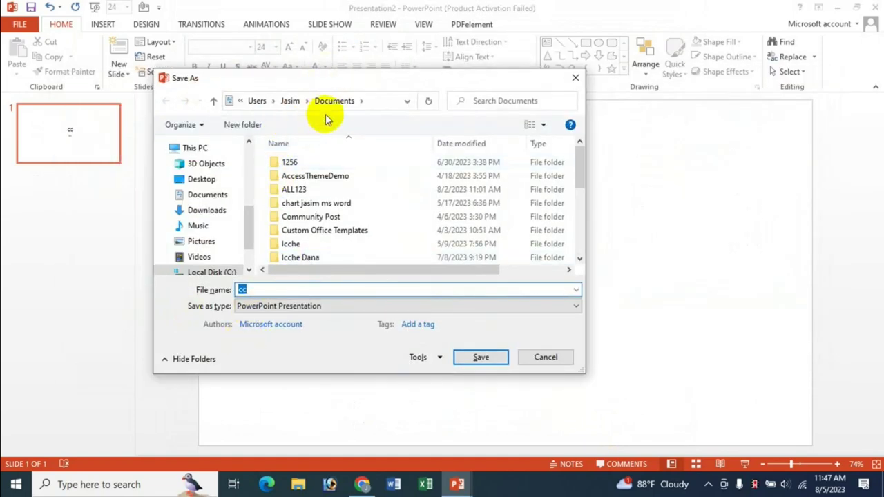
left_click(544, 359)
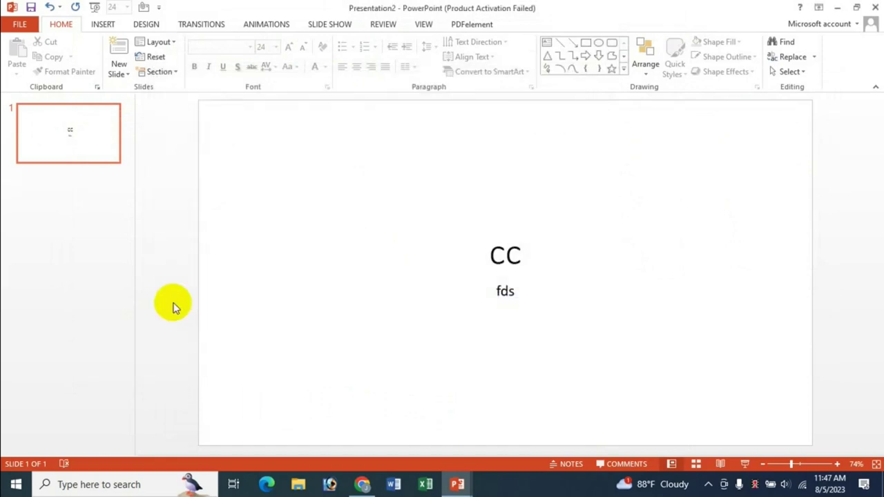
Step: Check that Ctrl+O opens the file dialog directly, then cancel without opening anything
key("ctrl+o")
left_click_drag(356, 69, 452, 82)
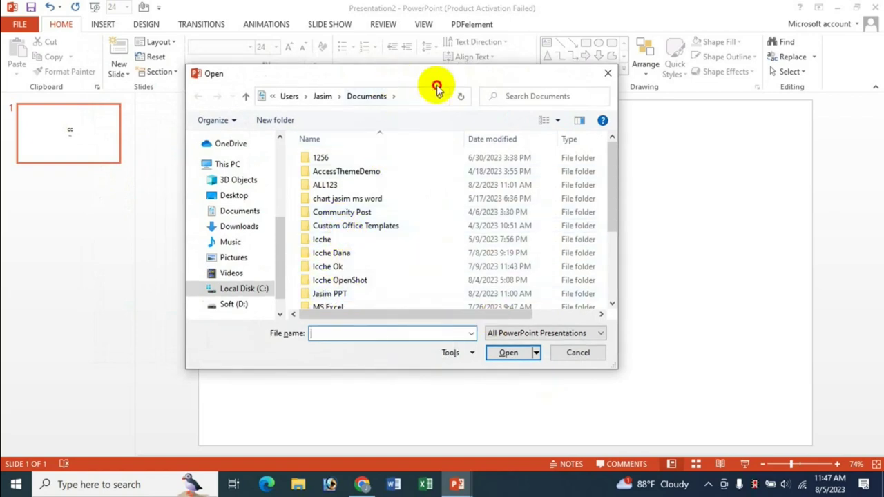
left_click_drag(395, 77, 422, 109)
left_click(602, 384)
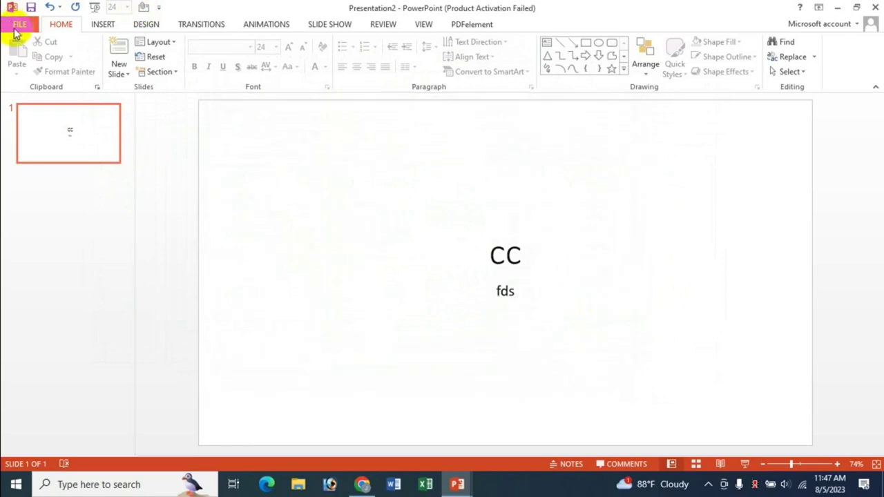
left_click(20, 24)
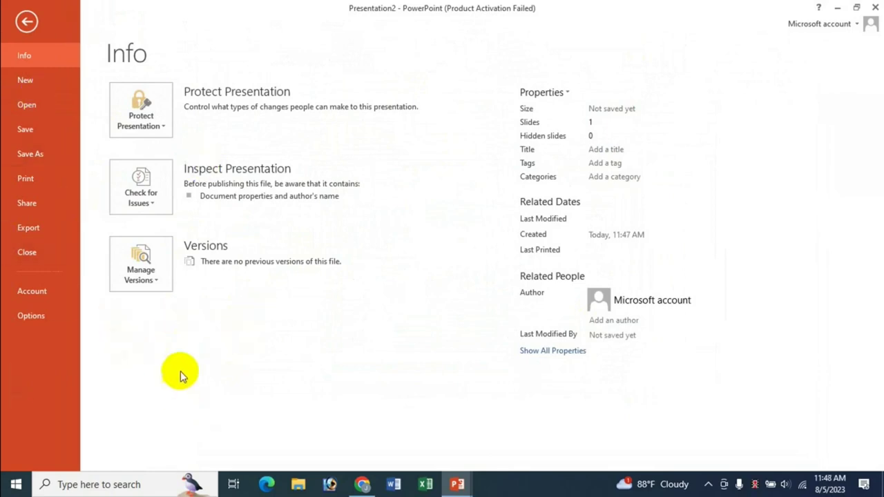
left_click(27, 21)
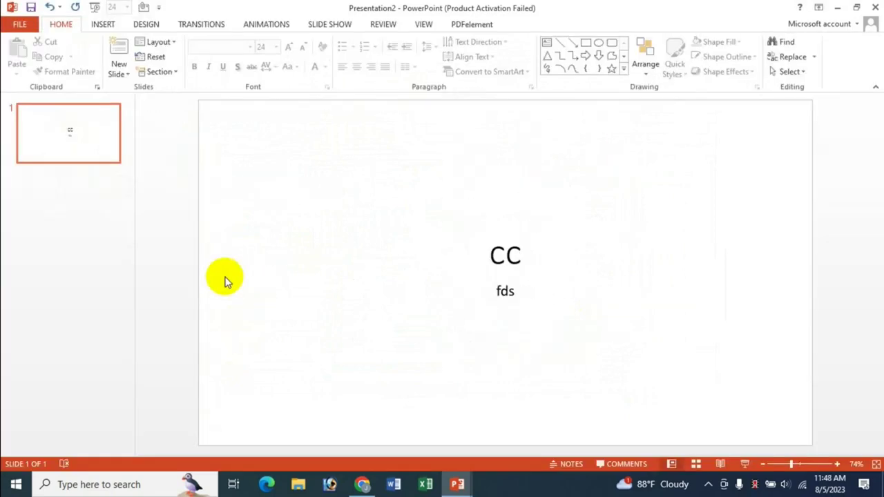
key("F12")
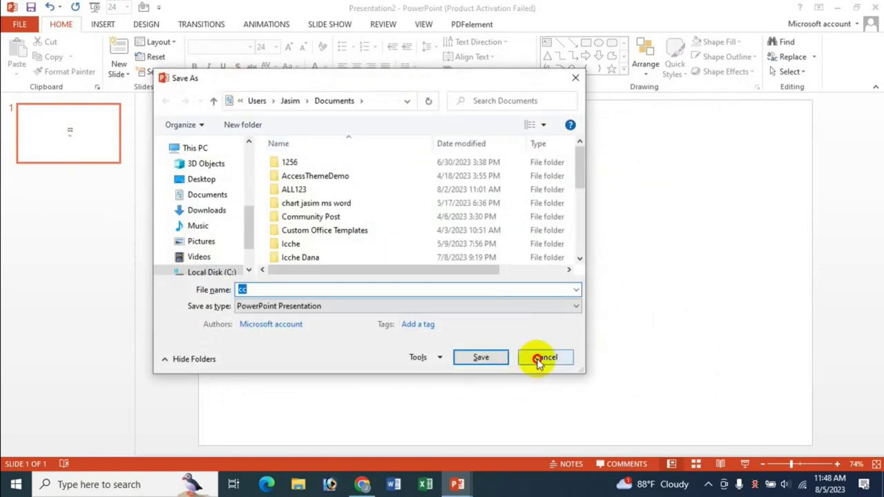
left_click(538, 358)
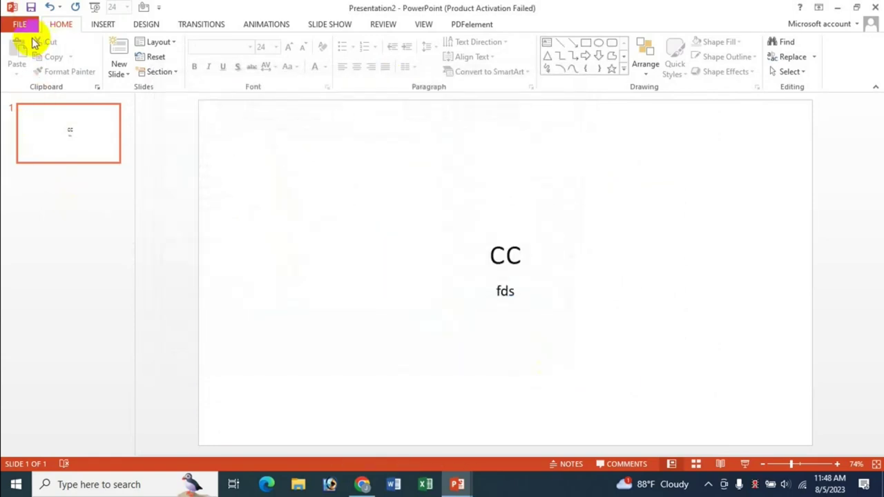
left_click(20, 23)
key("Escape")
key("alt+f")
key("t")
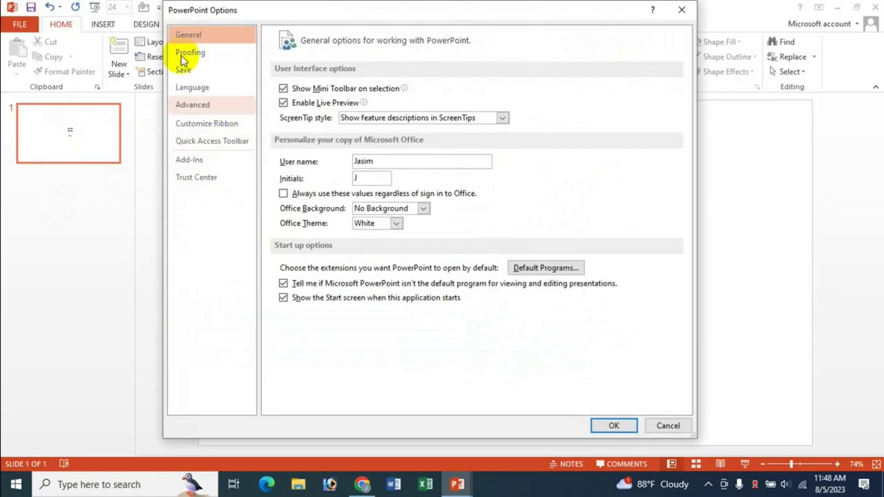
left_click(183, 70)
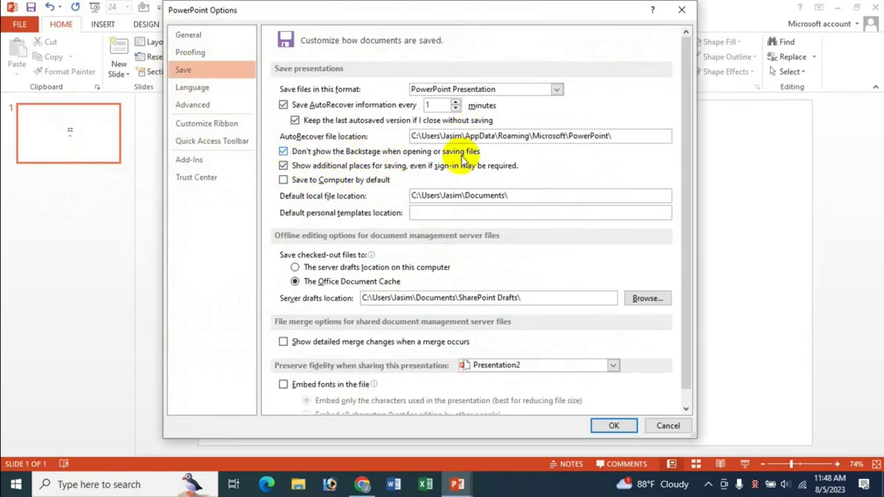
left_click(284, 154)
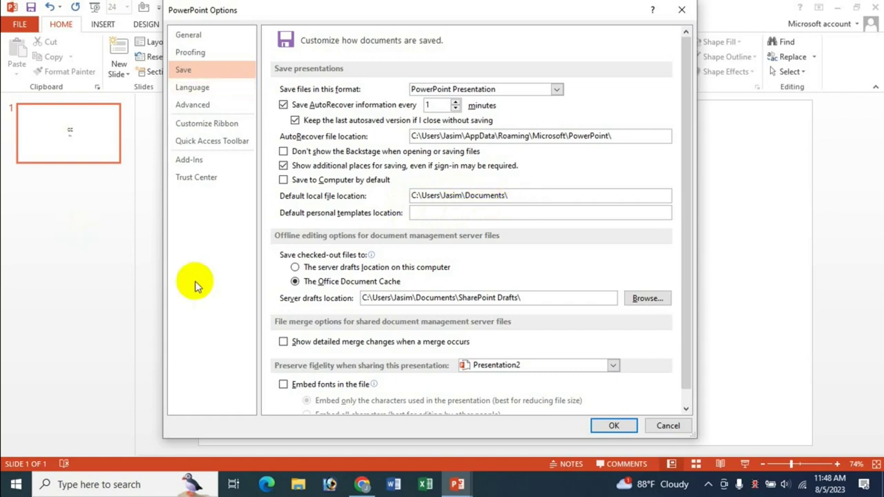
left_click(667, 426)
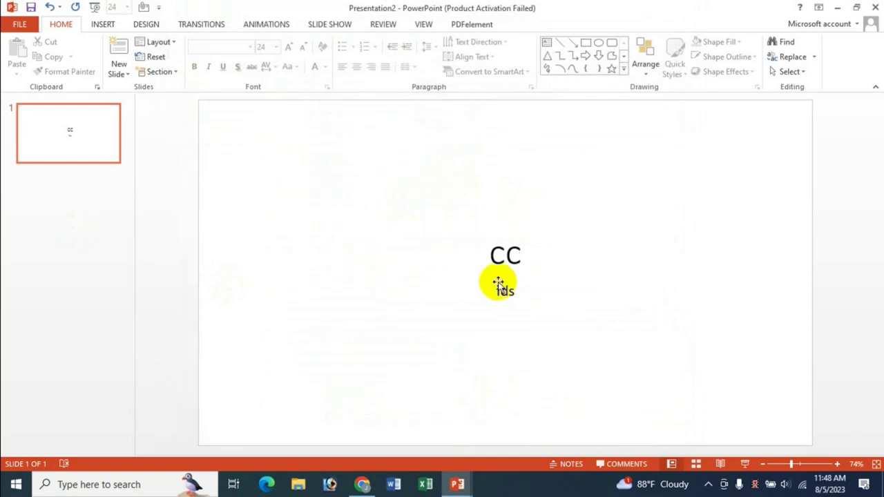
Step: Open Save As with file name fd, browse to the Photo folder on Soft (D:), and copy its D:\Photo path
left_click(499, 283)
left_click(173, 224)
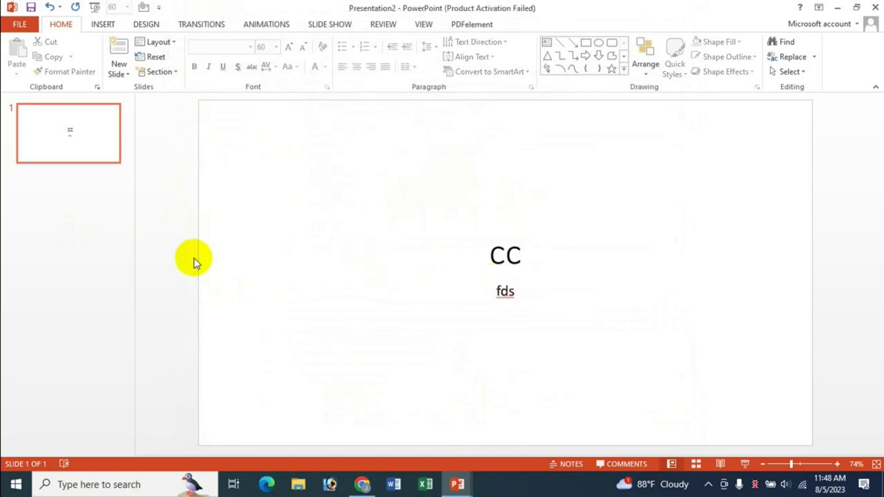
key("F12")
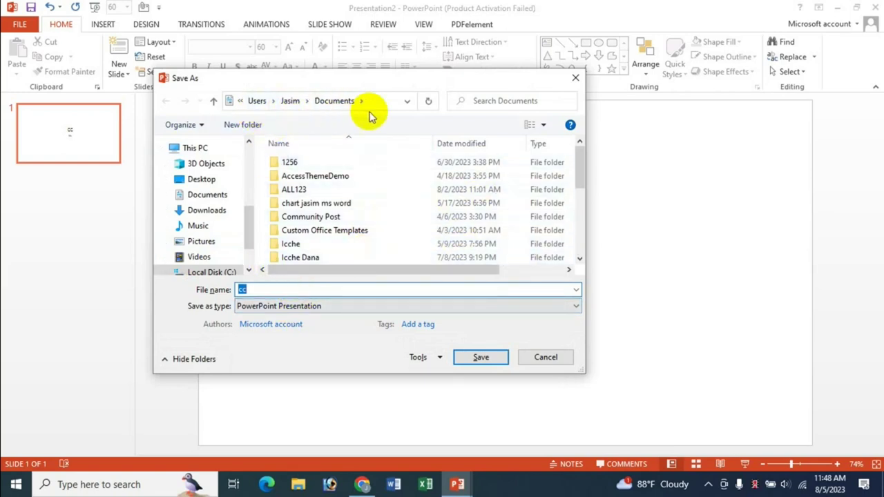
type("fd")
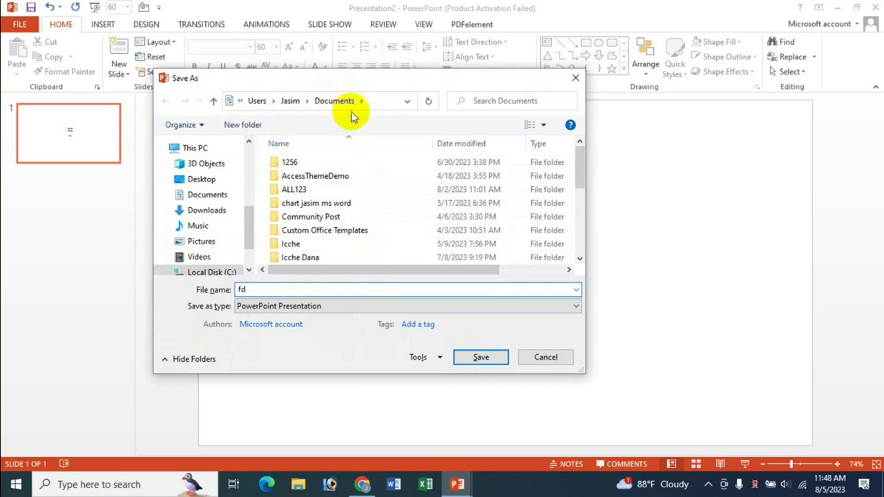
scroll(253, 214, "down", 2)
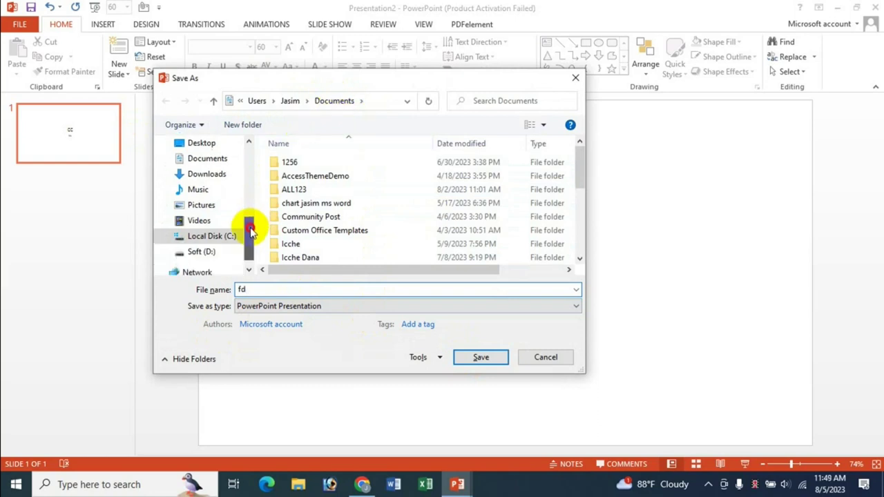
left_click(202, 253)
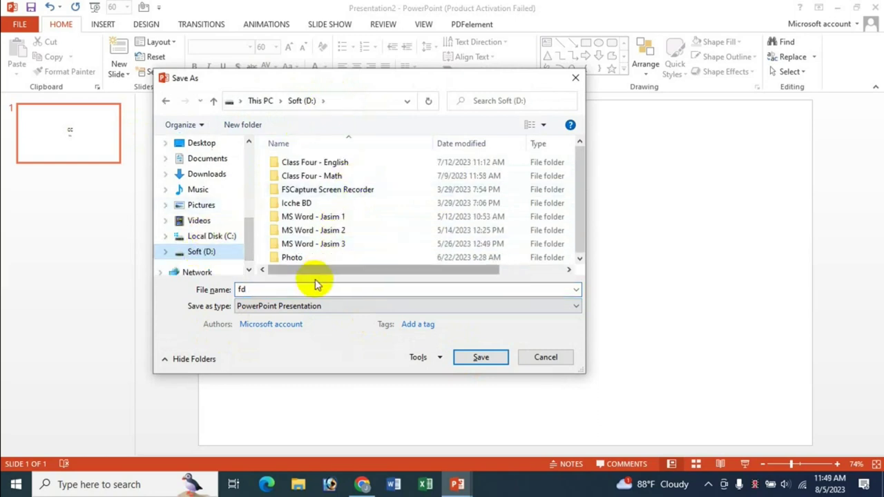
double_click(293, 260)
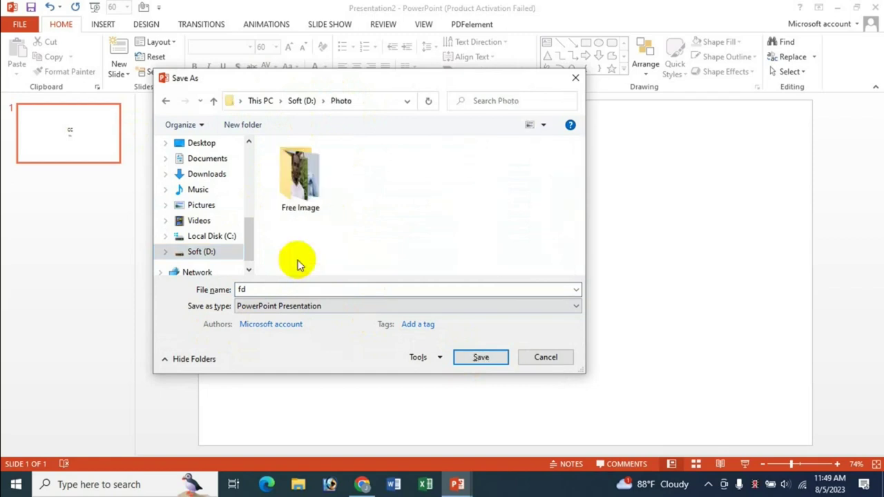
left_click(375, 104)
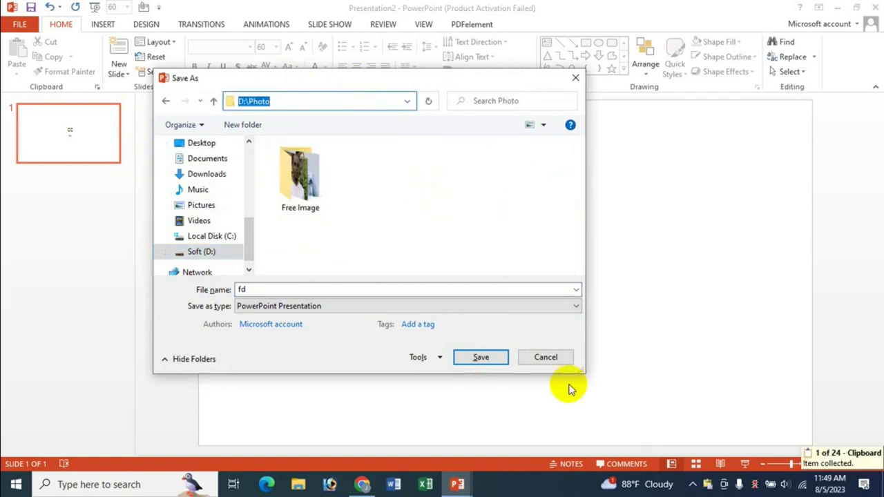
Step: Cancel Save As and set the default local file location to D:\Photo in the Save options
left_click(549, 359)
left_click(13, 26)
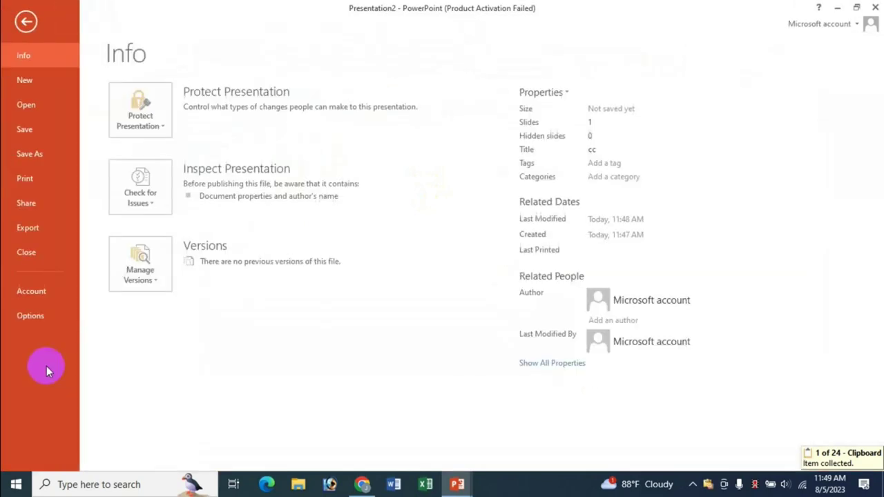
left_click(42, 316)
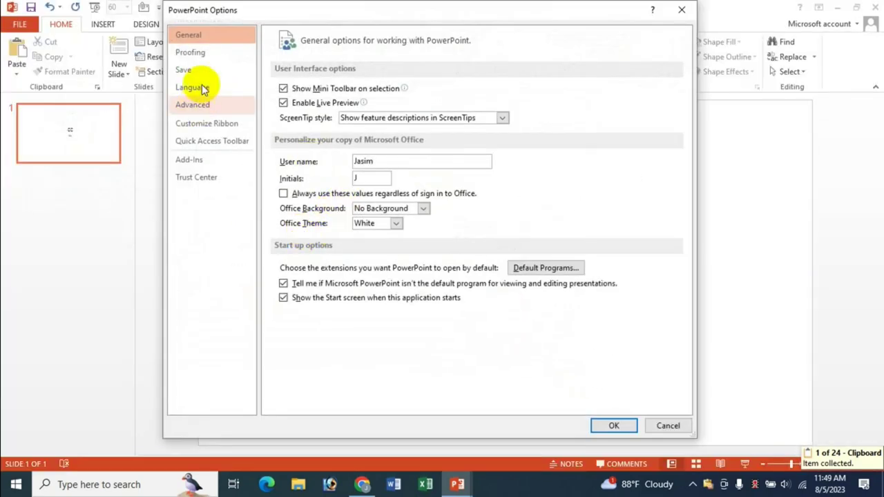
left_click(201, 71)
double_click(541, 197)
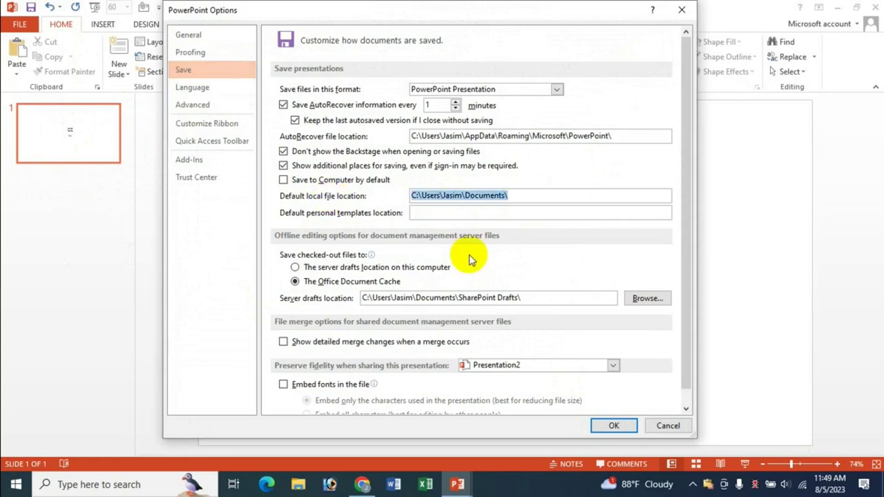
key("BackSpace")
type("D:\\Photo")
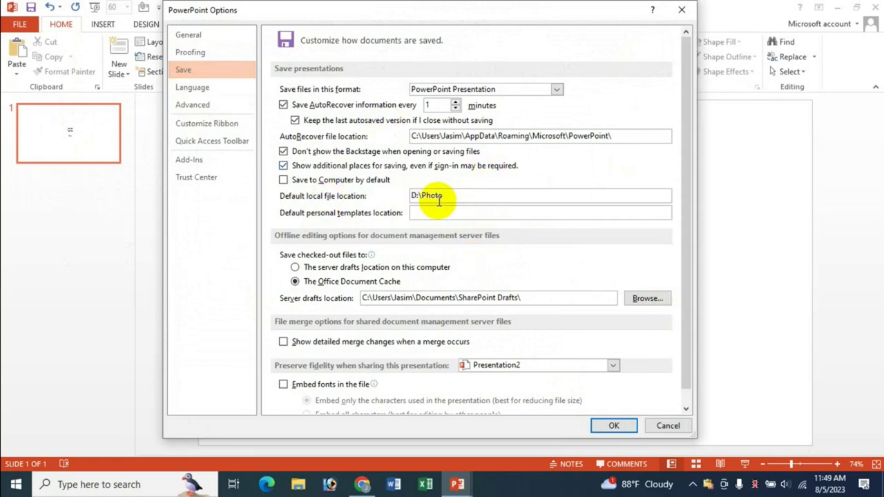
left_click(615, 426)
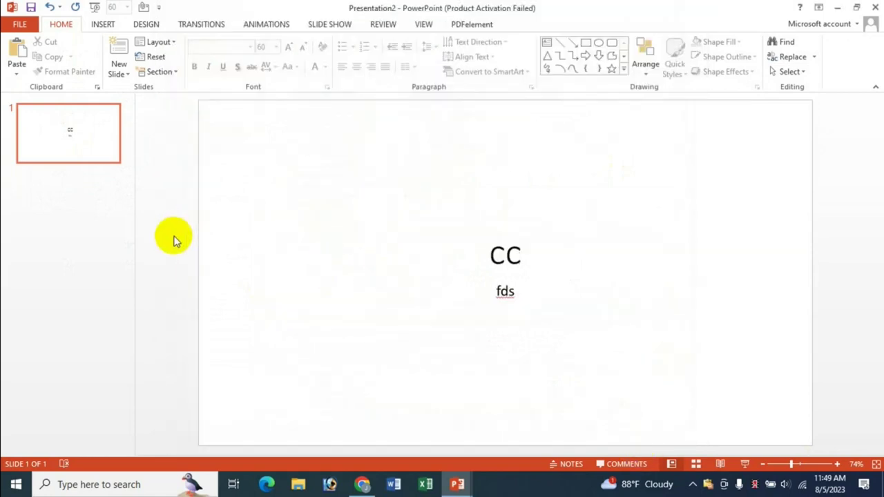
Step: Confirm the save dialog now opens in D:\Photo, then cancel it
key("ctrl+s")
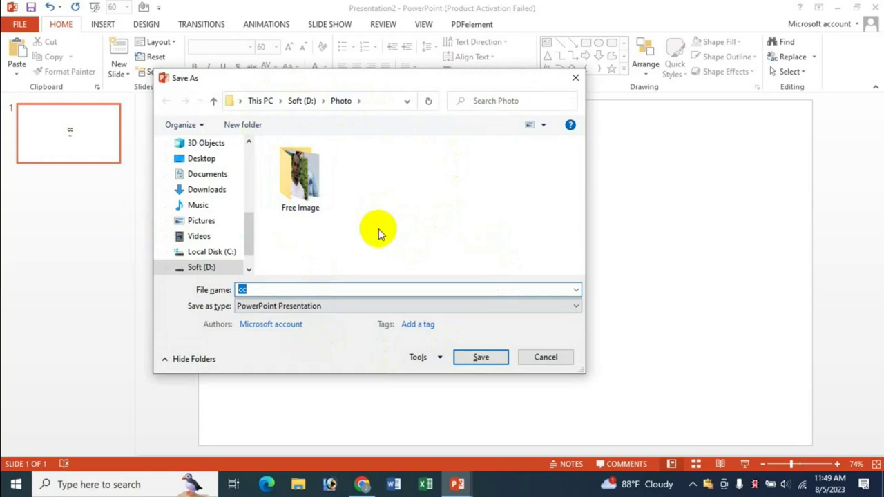
left_click(561, 357)
left_click(16, 32)
Step: In the Save options, cancel a server drafts browse and untick 'Don't show the Backstage when opening or saving files'
left_click(41, 315)
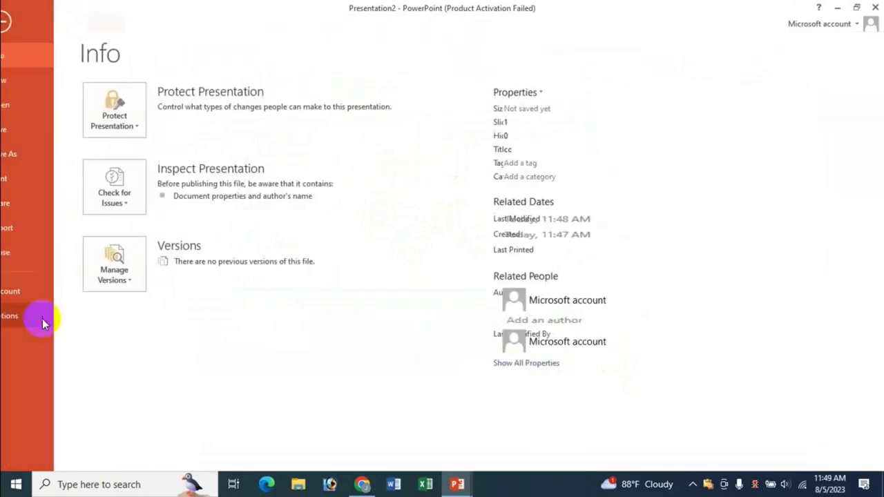
left_click(183, 70)
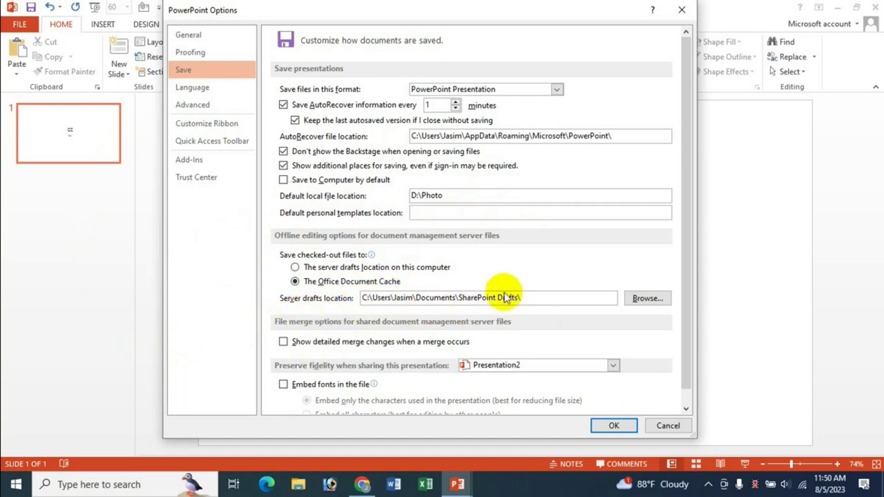
left_click(648, 299)
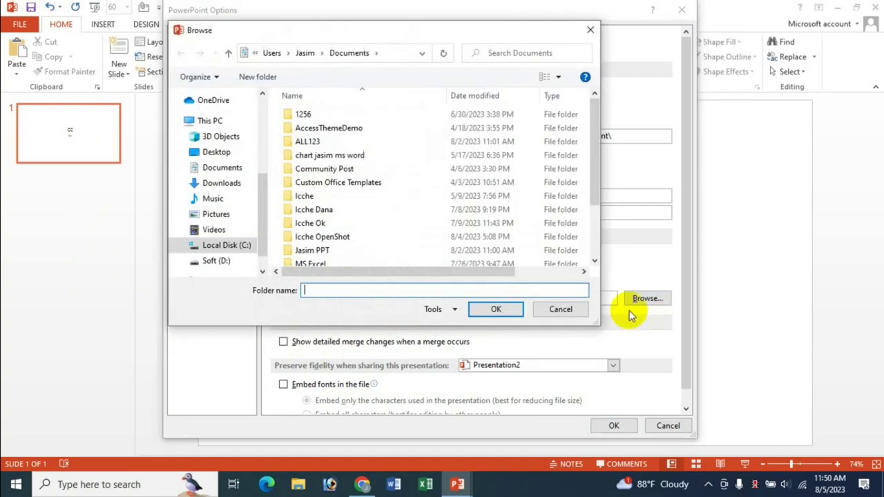
left_click(577, 311)
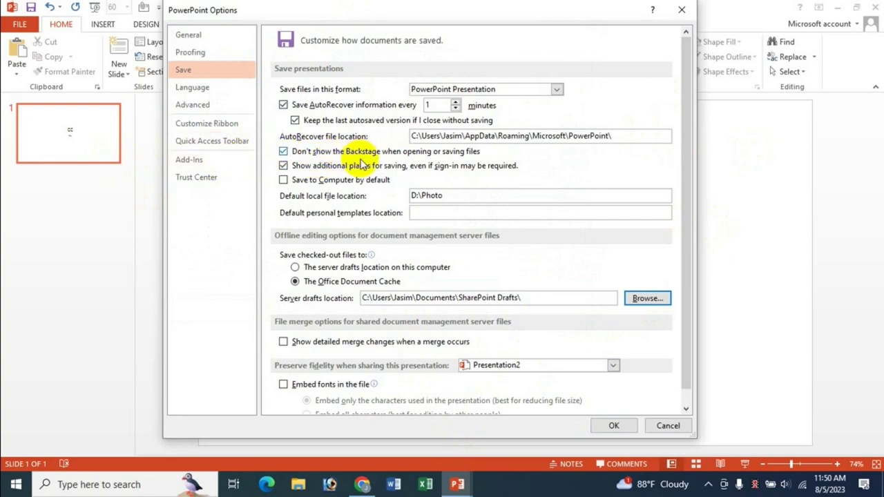
left_click(284, 151)
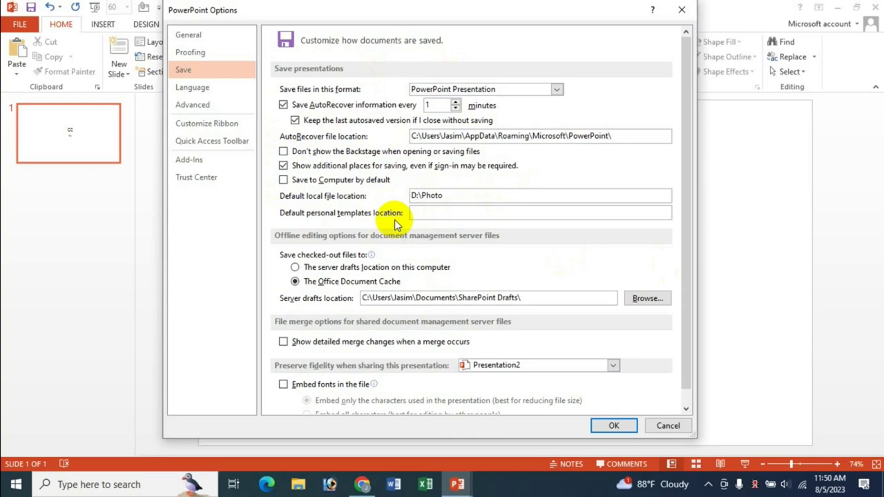
Step: Switch to the browser showing the JK Update Technology channel's Videos page on YouTube
left_click(362, 484)
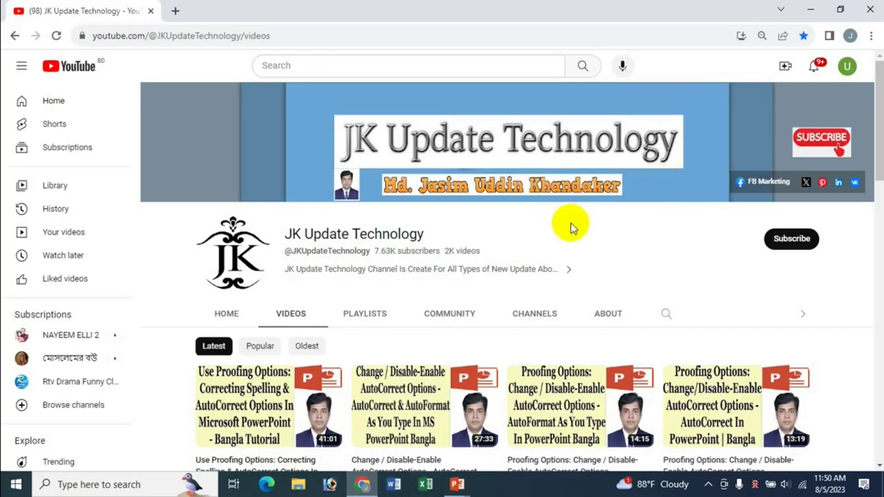